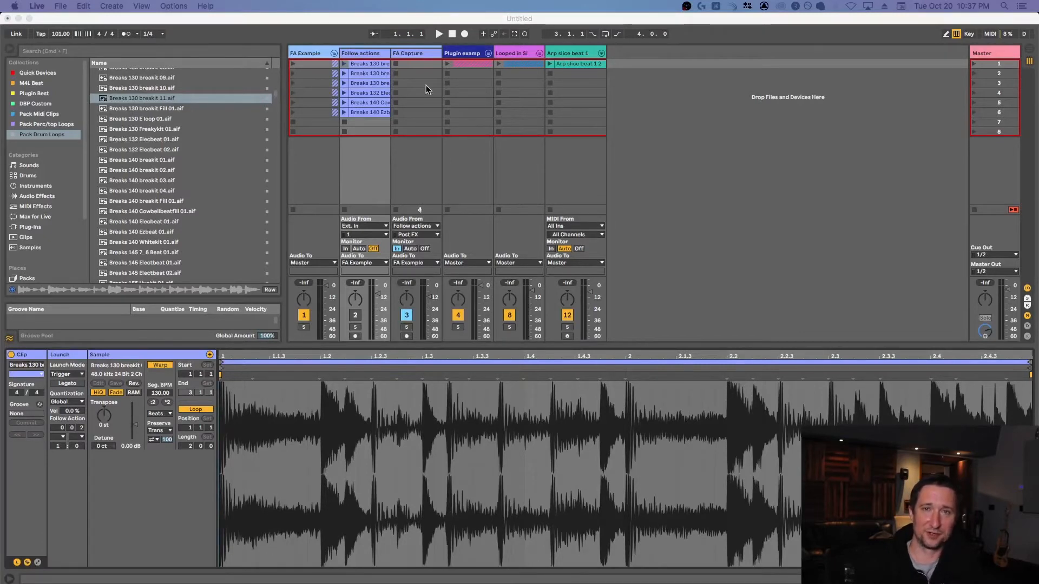
{"action": "left_click", "coordinate": [447, 20]}
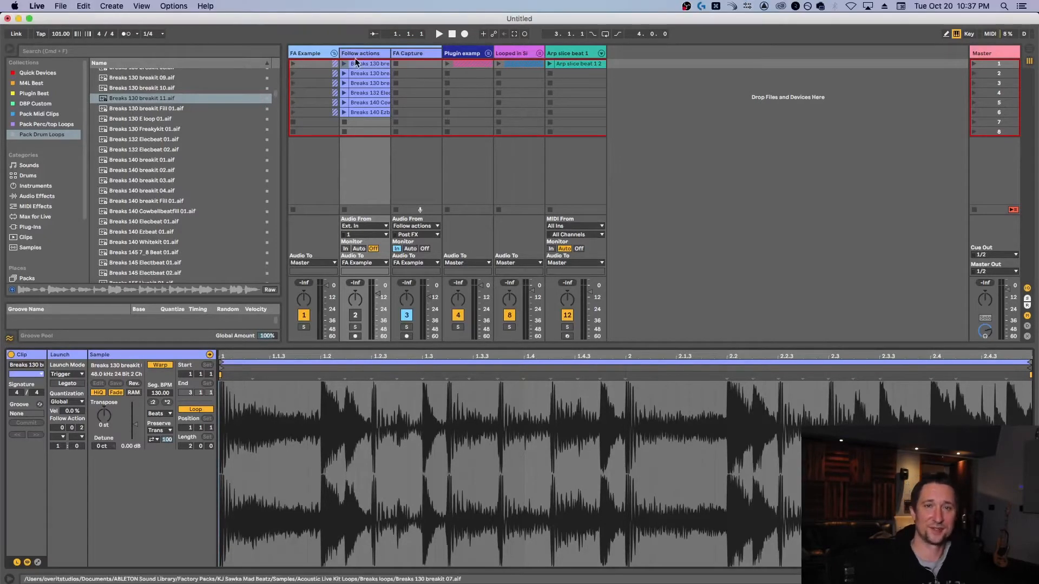
{"action": "left_click", "coordinate": [310, 53]}
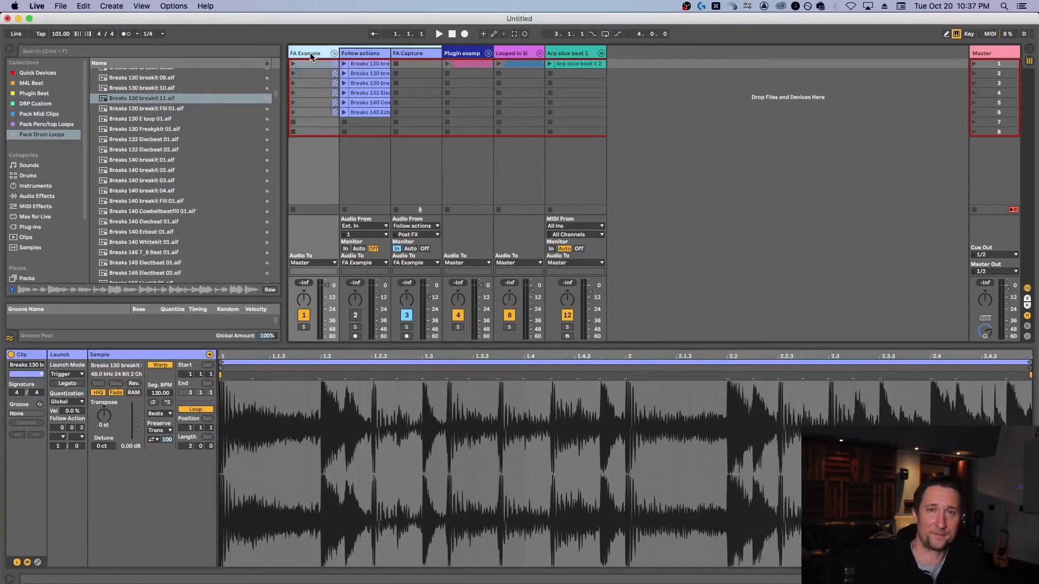
{"action": "left_click", "coordinate": [357, 56]}
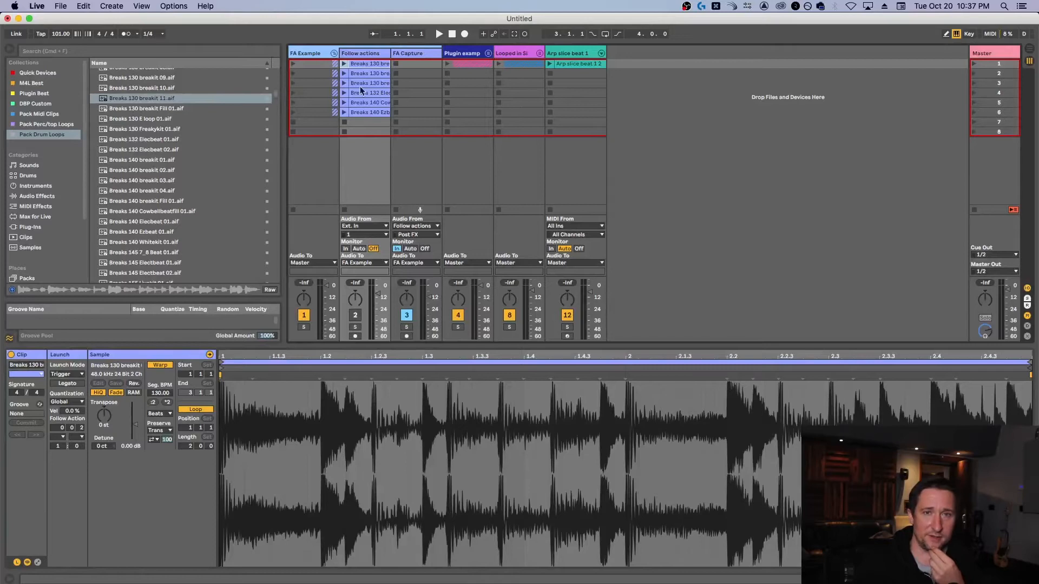
- Audition the drum loops Breaks 130 breakit 11, Breaks 130 E loop 01 and Breaks 132 Elecbeat 01 in the sample library
{"action": "left_click", "coordinate": [146, 99]}
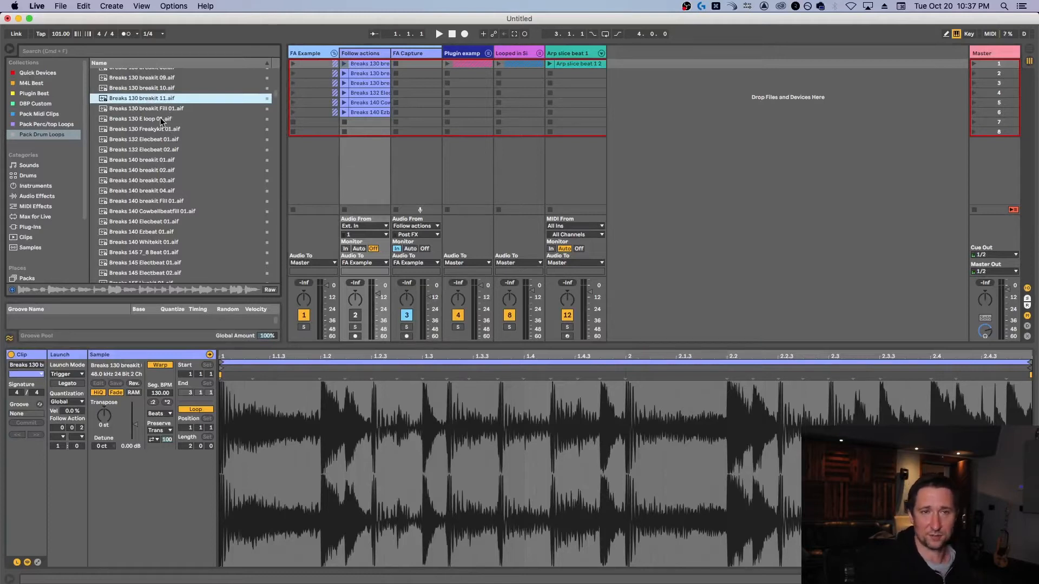
{"action": "left_click", "coordinate": [162, 119]}
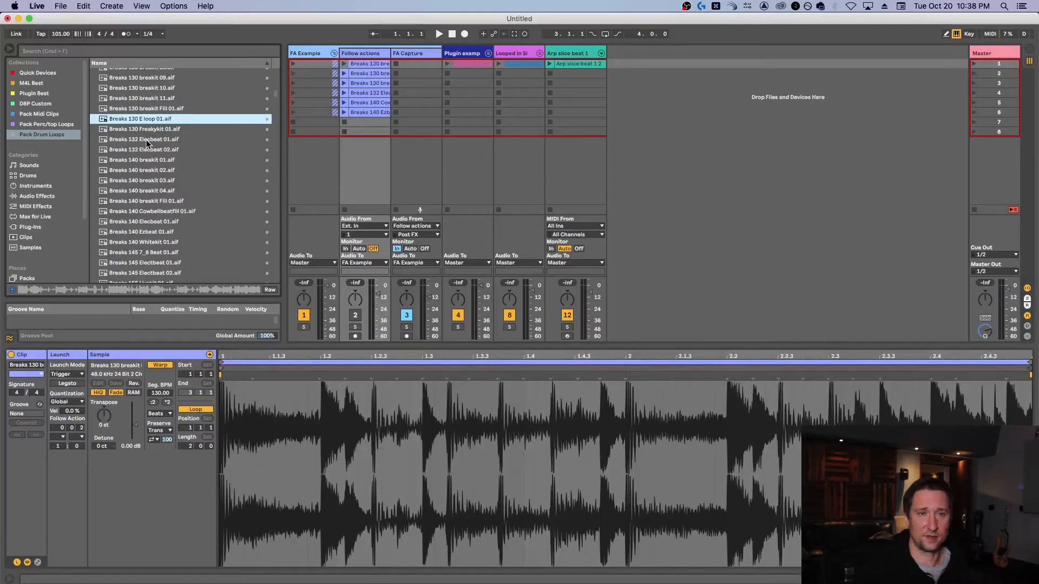
{"action": "left_click", "coordinate": [146, 140]}
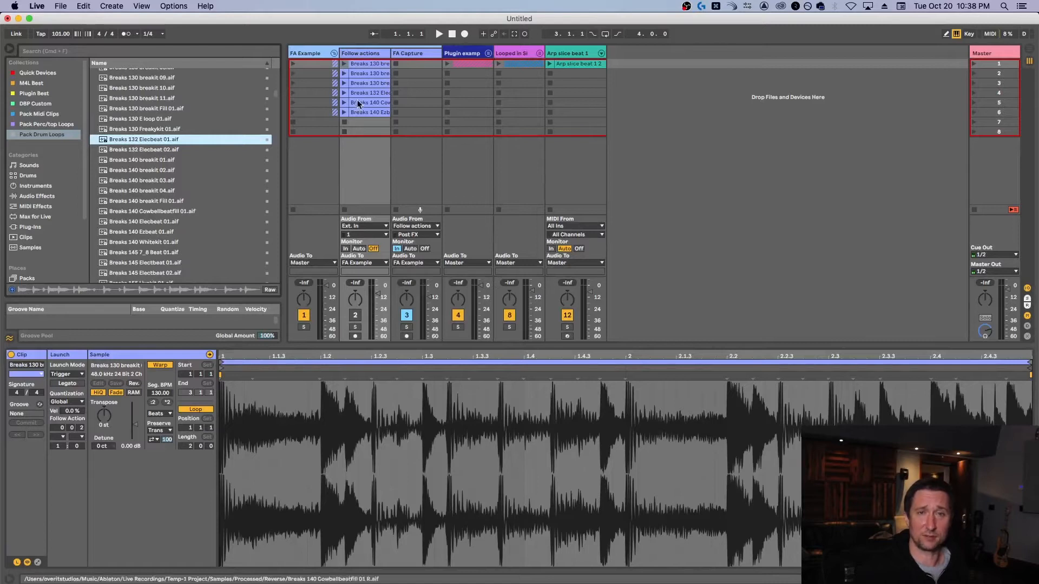
- Inspect the sample settings and waveforms of the six break loop clips on the Follow actions track
{"action": "left_click", "coordinate": [372, 65]}
{"action": "left_click", "coordinate": [368, 74]}
{"action": "left_click", "coordinate": [370, 84]}
{"action": "left_click", "coordinate": [369, 93]}
{"action": "left_click", "coordinate": [369, 103]}
{"action": "left_click", "coordinate": [368, 113]}
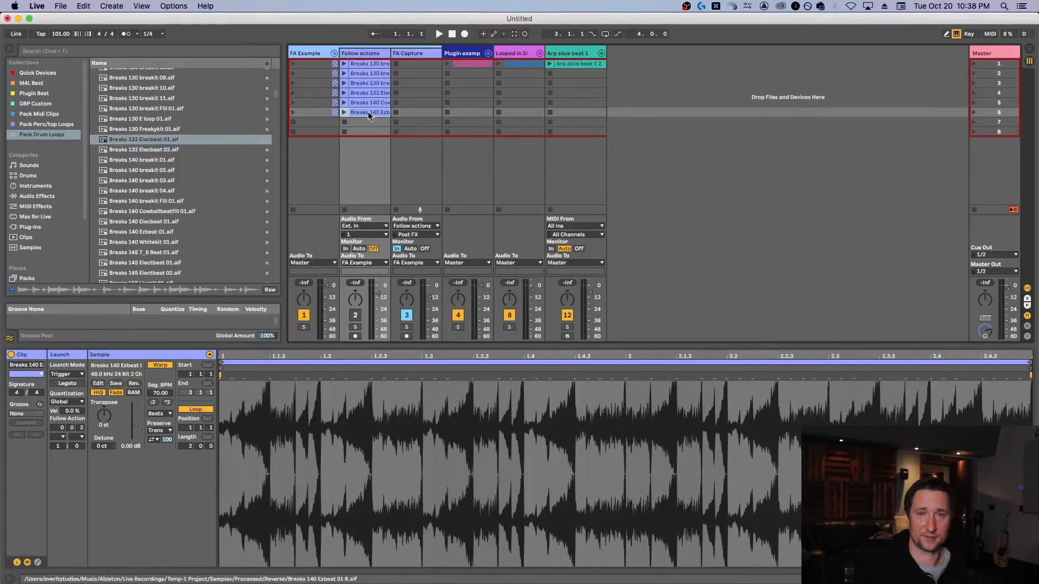
- Enable Legato for all six clips on the Follow actions track and set their first follow action to Other
{"action": "left_click", "coordinate": [368, 63], "text": "shift"}
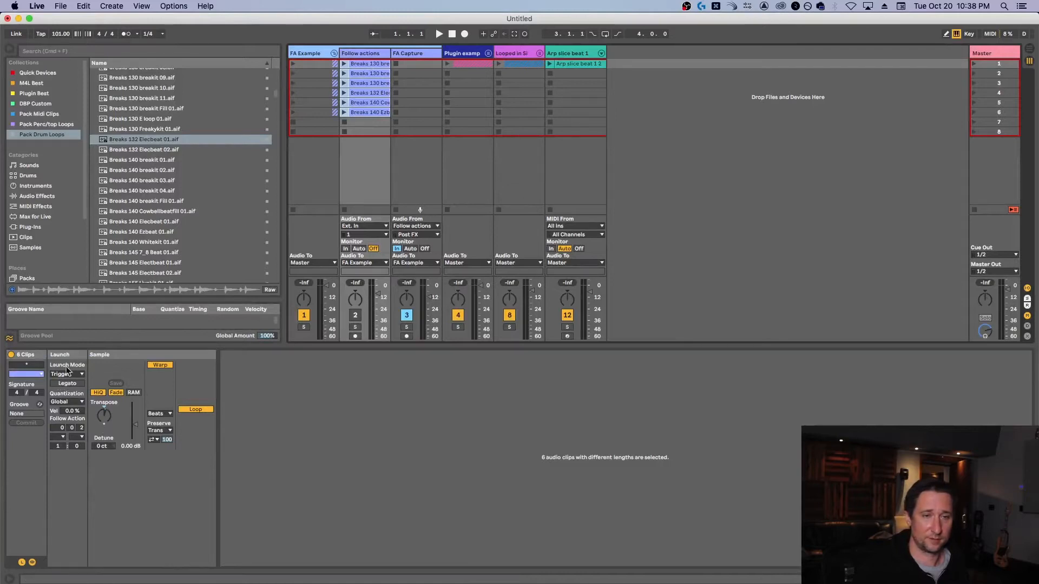
{"action": "left_click", "coordinate": [67, 384]}
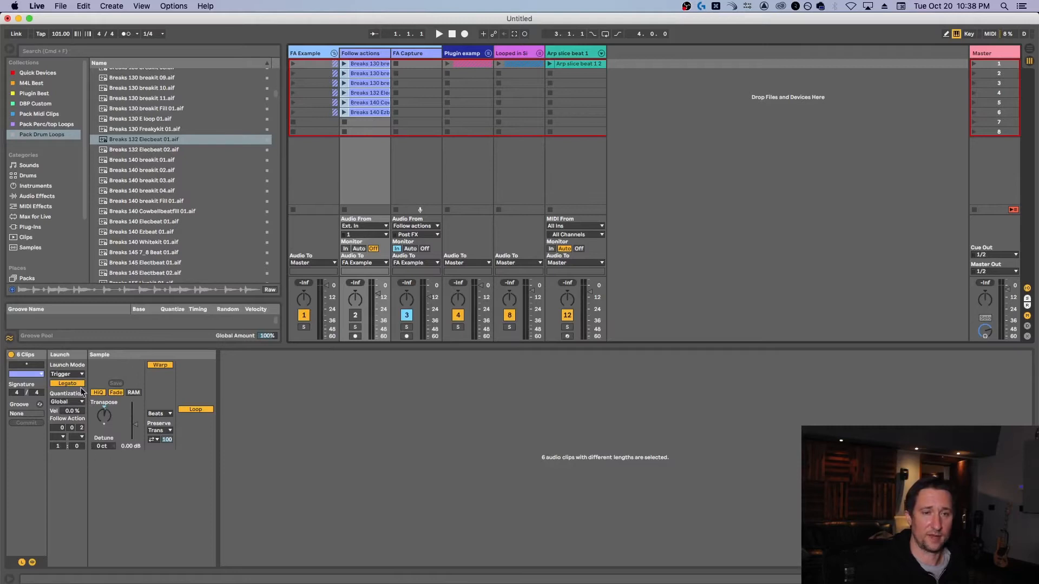
{"action": "left_click", "coordinate": [63, 436]}
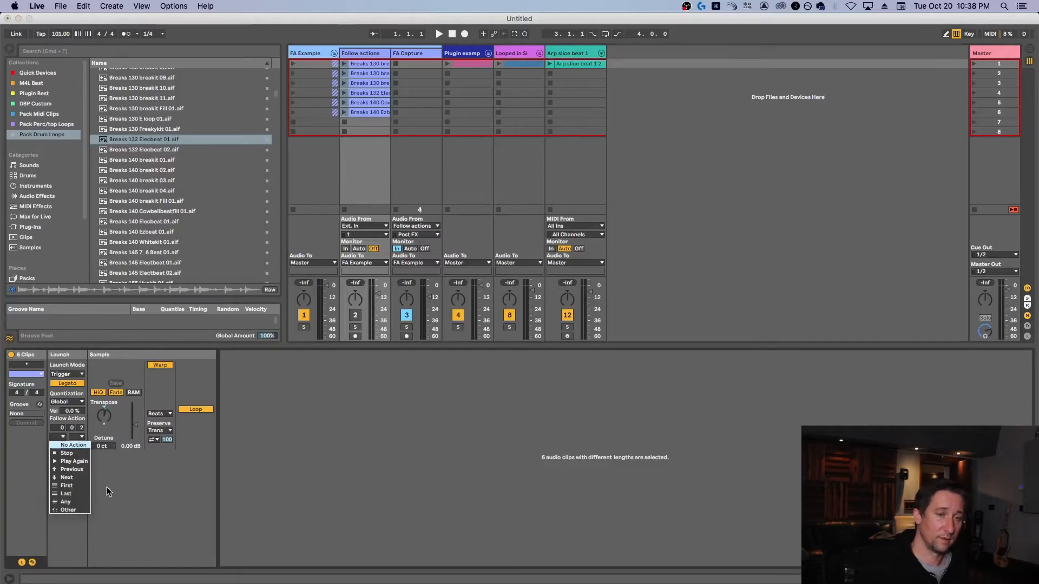
{"action": "left_click", "coordinate": [68, 510]}
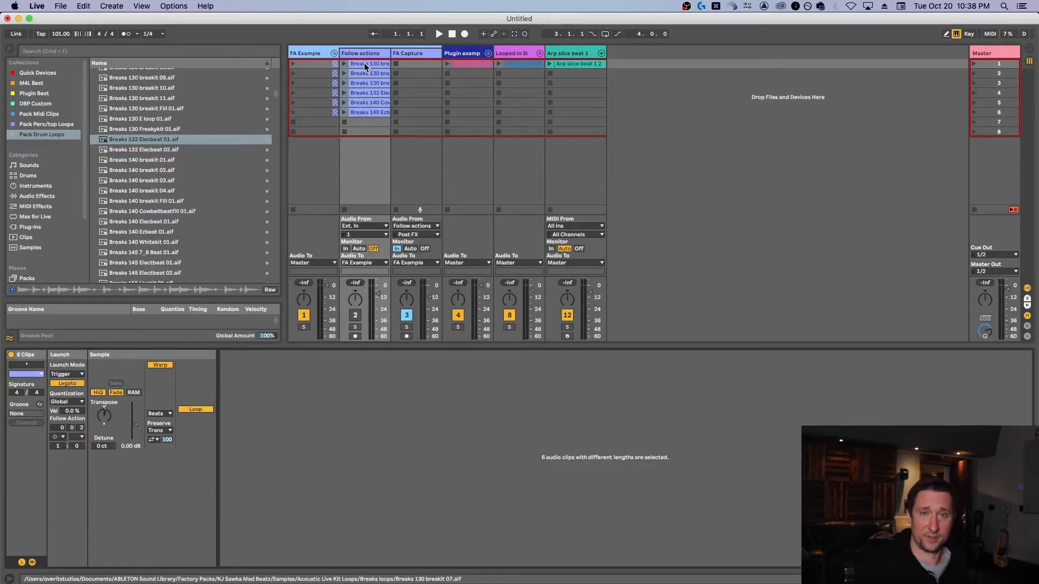
{"action": "left_click", "coordinate": [59, 437]}
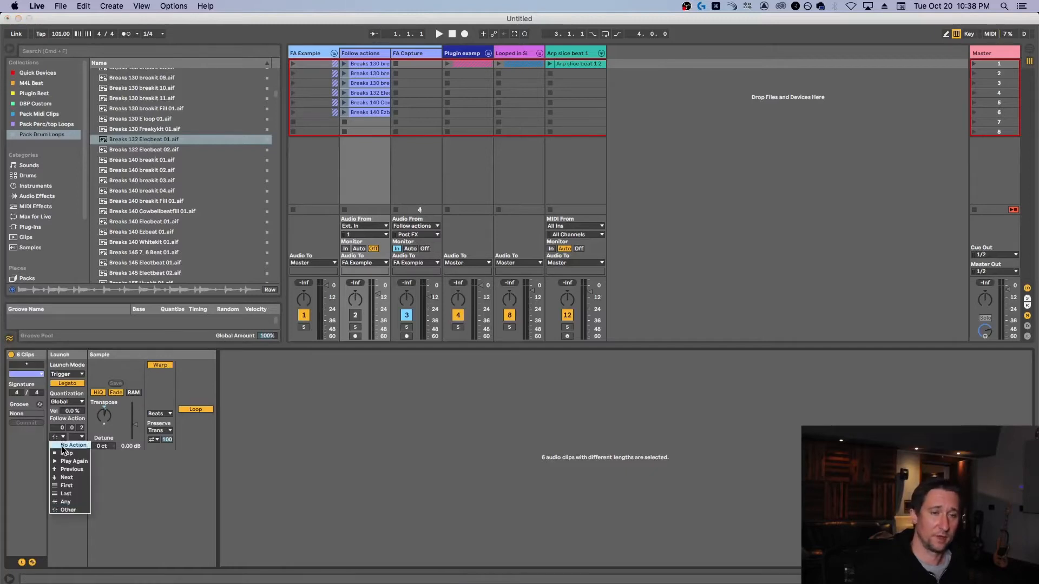
{"action": "left_click", "coordinate": [70, 511]}
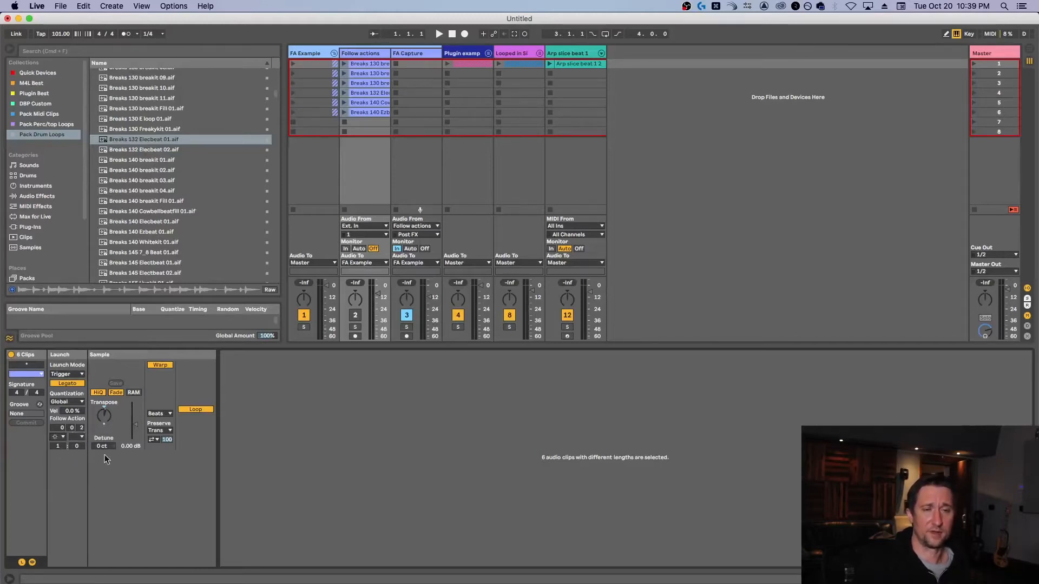
{"action": "left_click", "coordinate": [80, 437]}
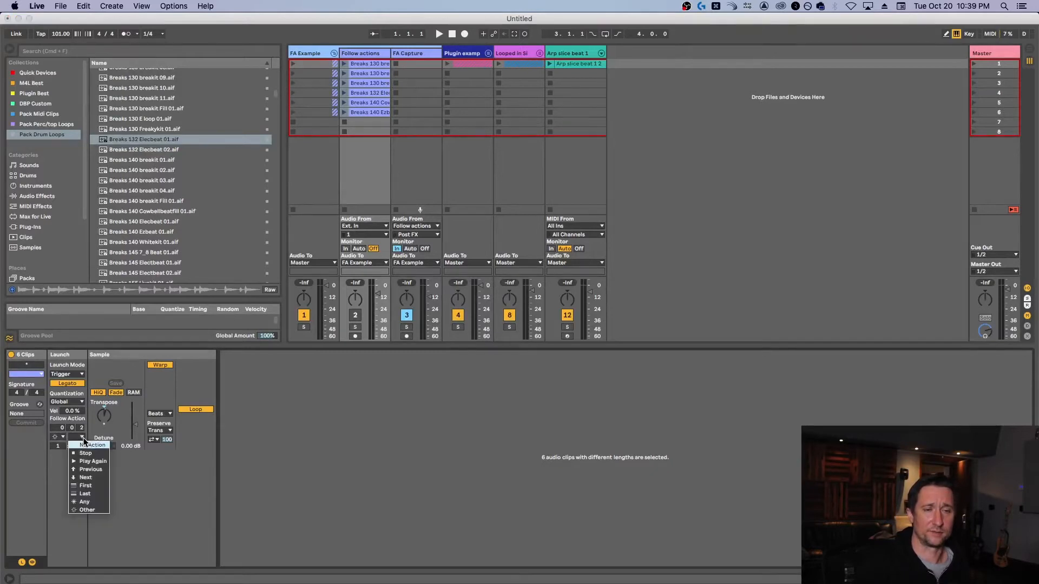
{"action": "left_click", "coordinate": [58, 477]}
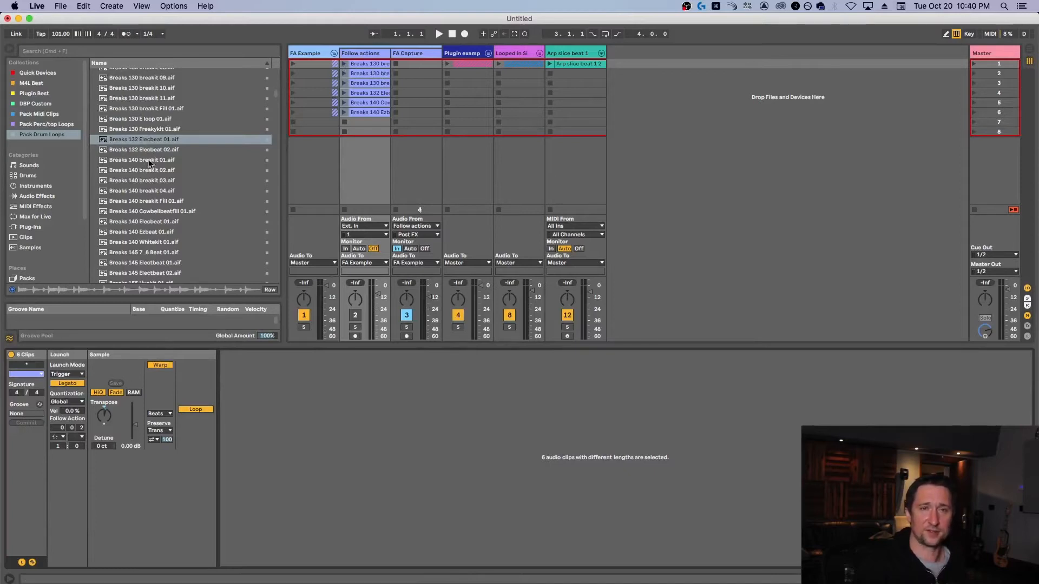
- Launch the first clip on the Follow actions track, set the project tempo to 130 BPM and stop playback
{"action": "left_click", "coordinate": [154, 129]}
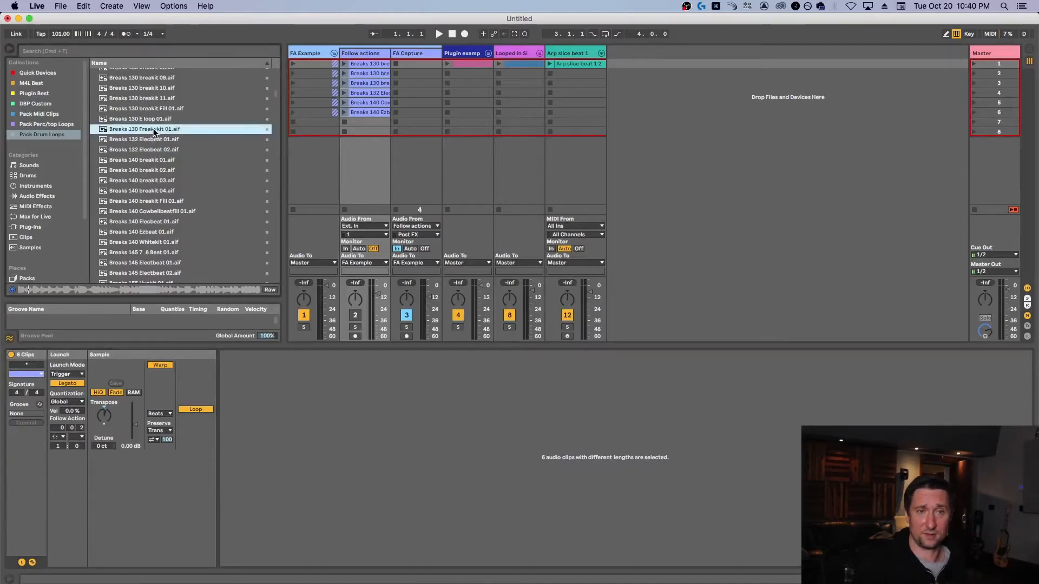
{"action": "left_click", "coordinate": [371, 63]}
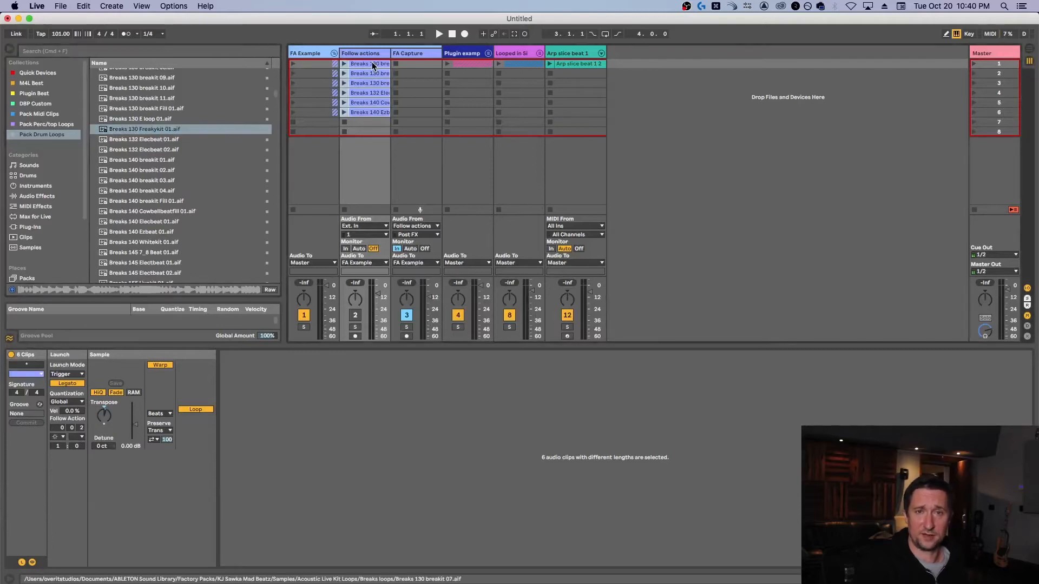
{"action": "left_click", "coordinate": [344, 63]}
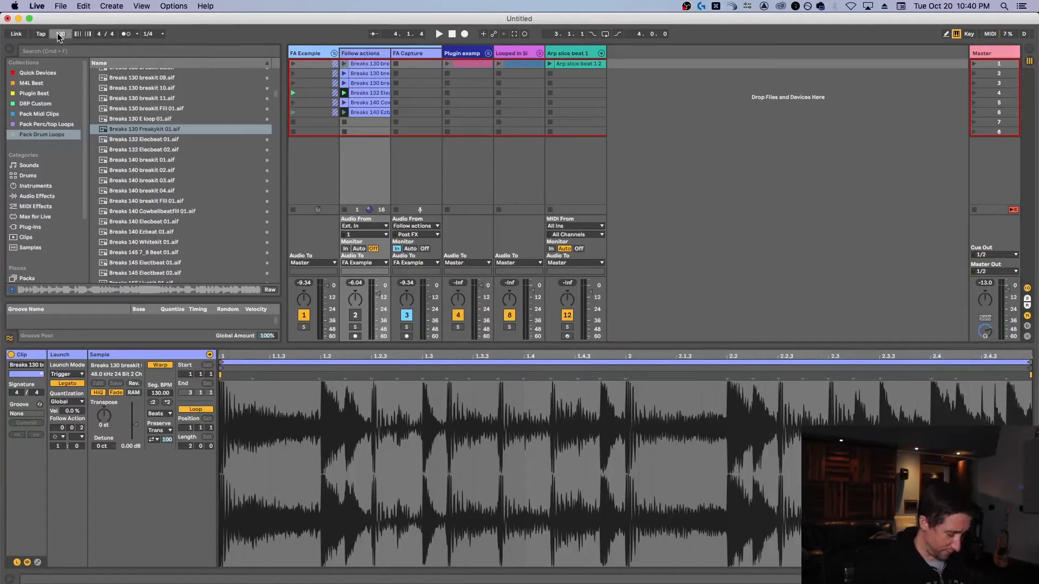
{"action": "key", "text": "space"}
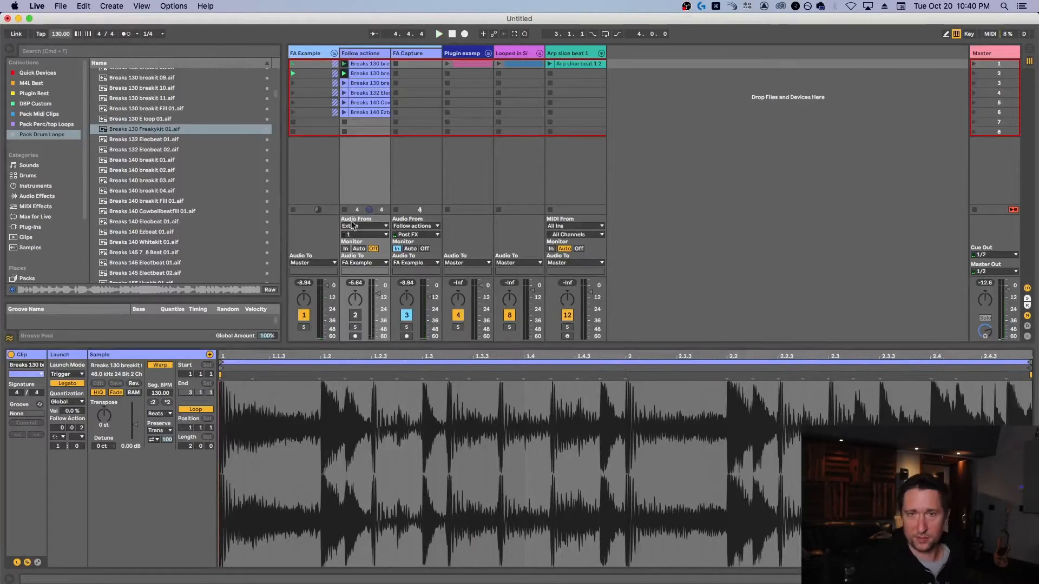
{"action": "left_click", "coordinate": [453, 34]}
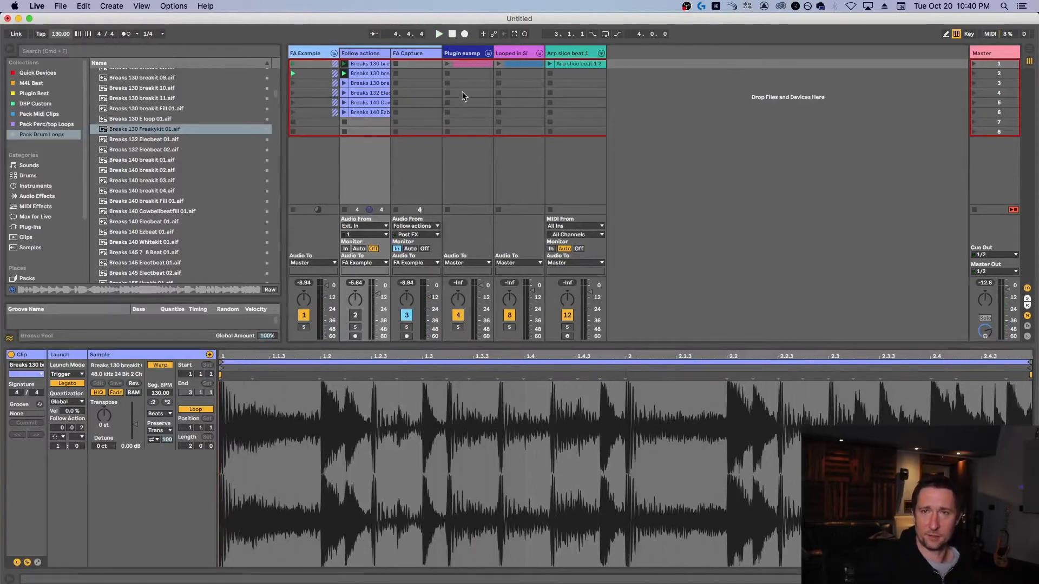
- Play the clip on the plugin example track together with the drum loops, and stop it
{"action": "left_click", "coordinate": [447, 64]}
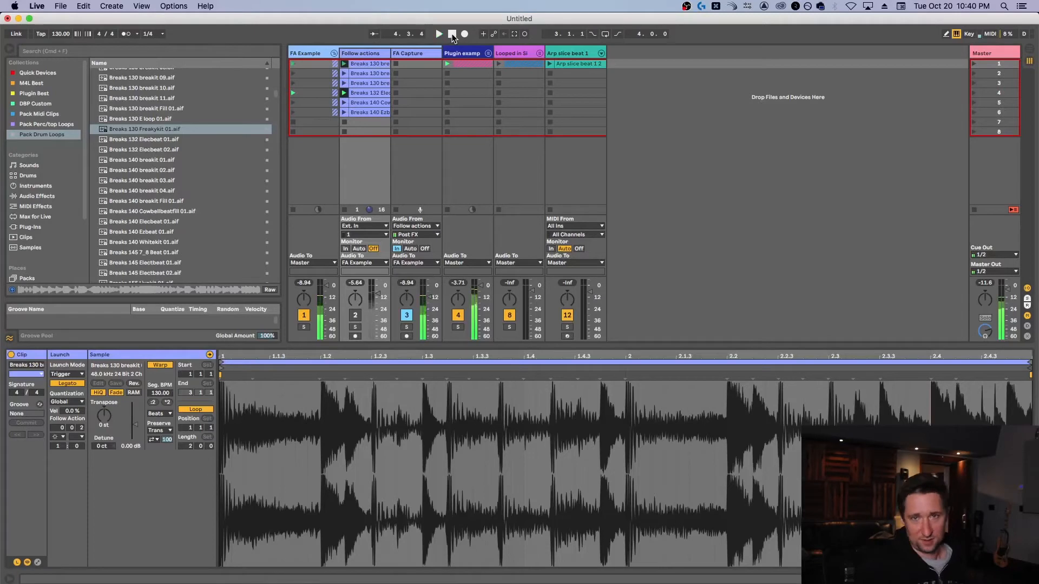
{"action": "left_click", "coordinate": [446, 131]}
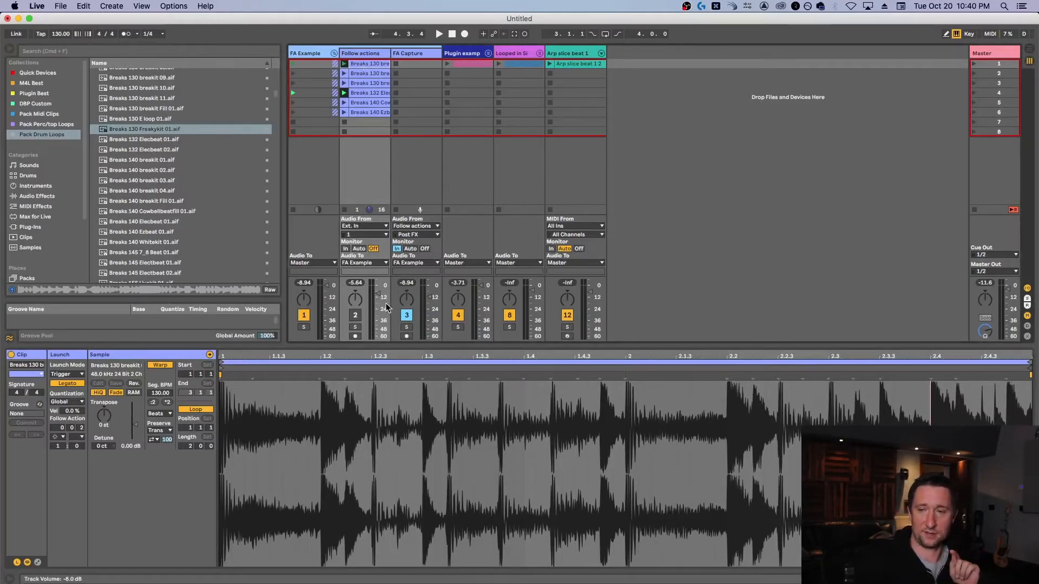
- Show the envelopes of the first Follow actions clip and display its Clip Transposition envelope
{"action": "left_click", "coordinate": [367, 72]}
{"action": "left_click", "coordinate": [367, 64]}
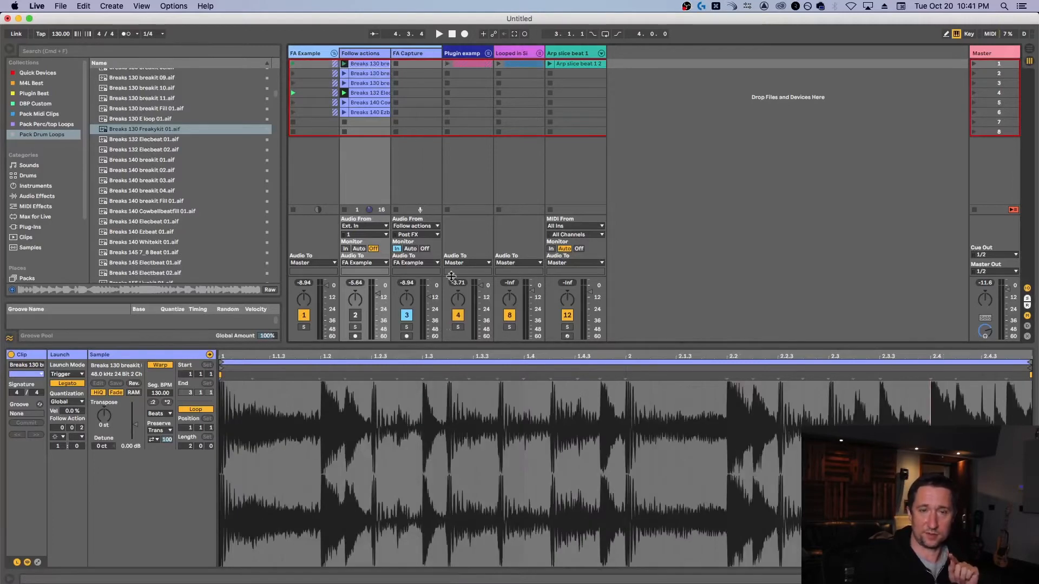
{"action": "left_click", "coordinate": [38, 563]}
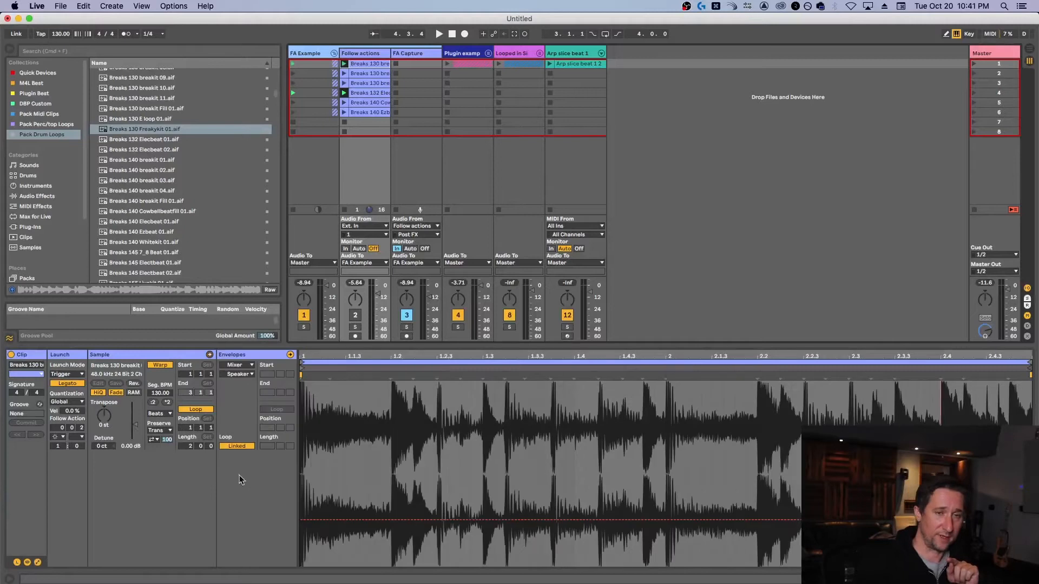
{"action": "left_click", "coordinate": [238, 365]}
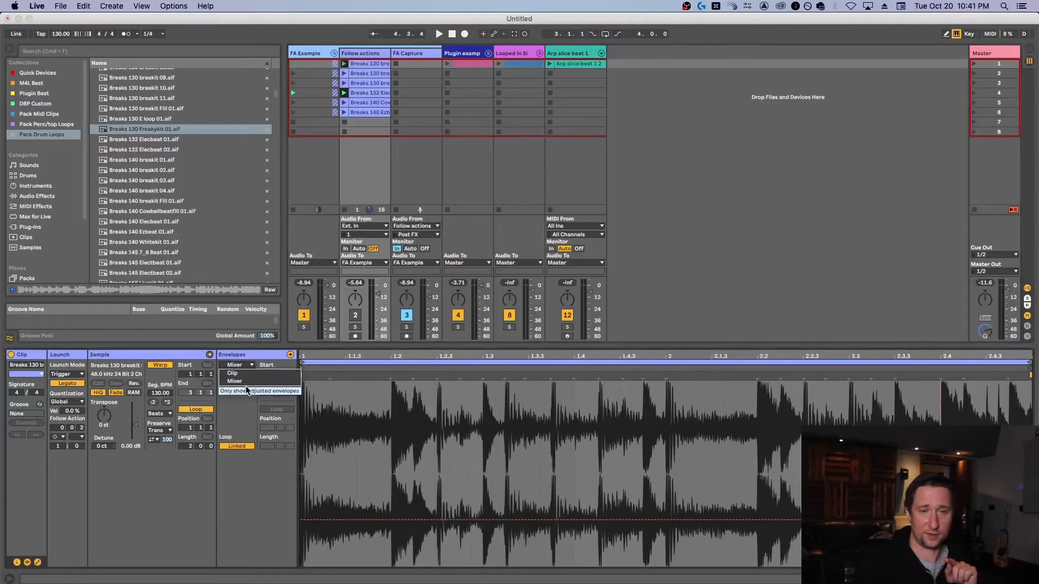
{"action": "left_click", "coordinate": [248, 373]}
{"action": "left_click", "coordinate": [238, 374]}
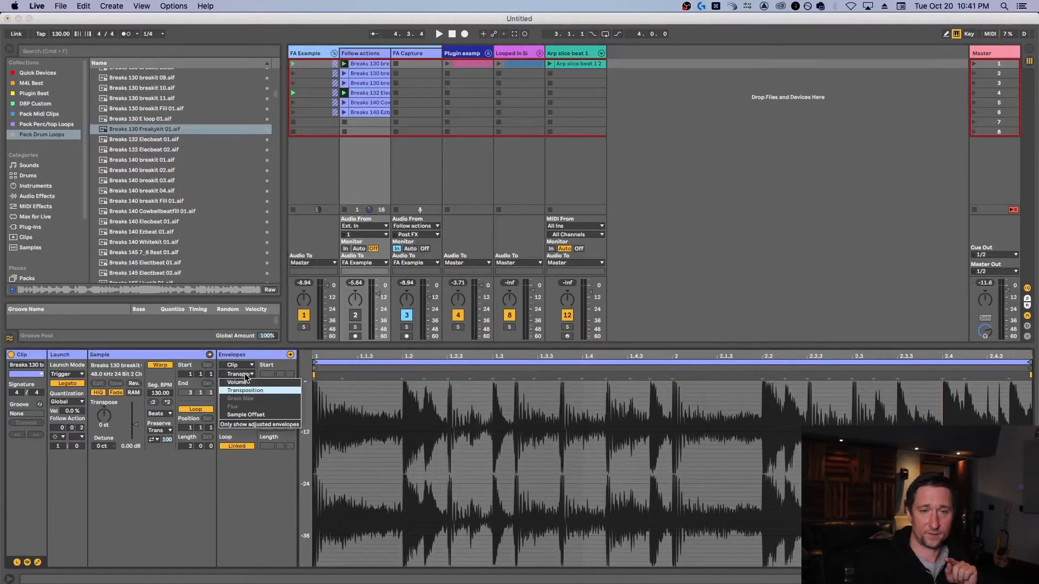
{"action": "left_click", "coordinate": [253, 489]}
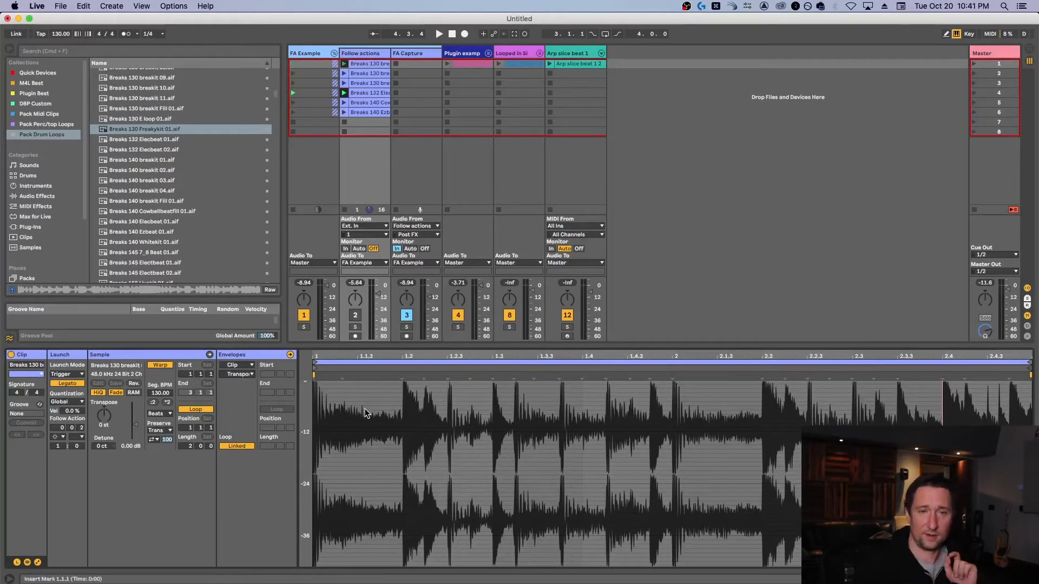
- Examine the Transposition envelope view of each remaining break clip on the Follow actions track, returning to the first clip
{"action": "left_click", "coordinate": [362, 85]}
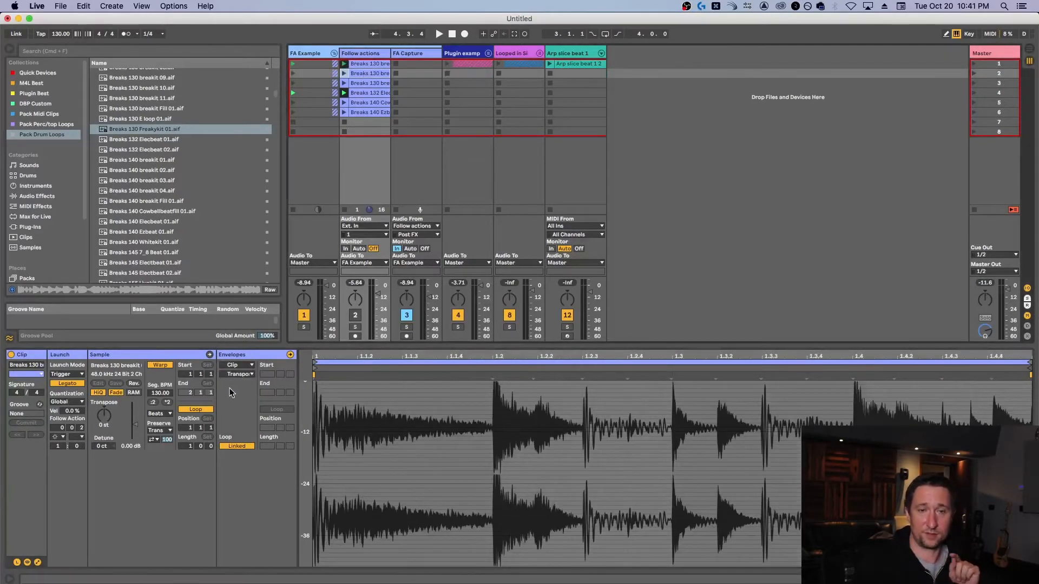
{"action": "left_click", "coordinate": [364, 84]}
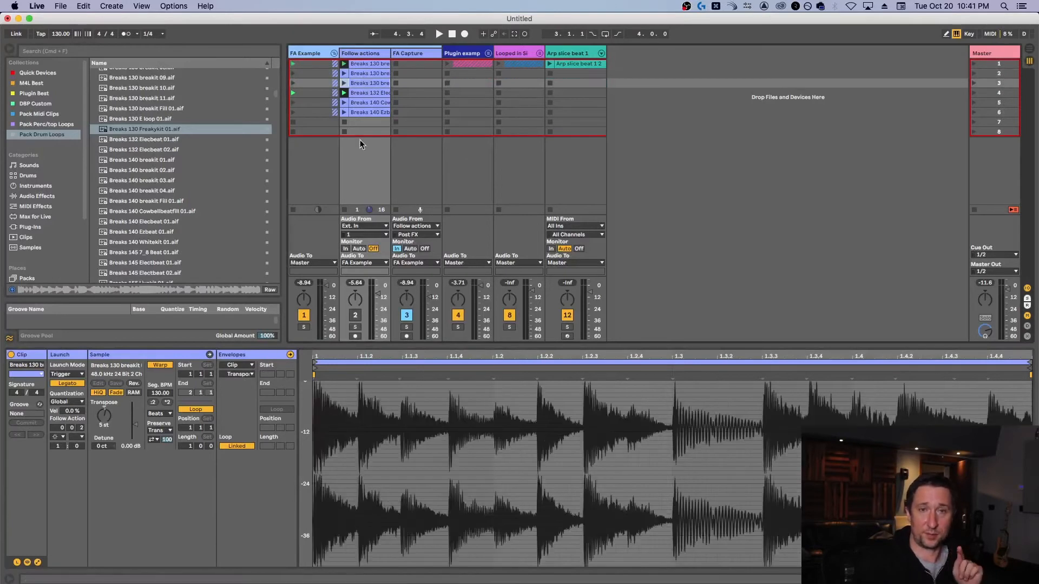
{"action": "left_click", "coordinate": [363, 93]}
{"action": "left_click", "coordinate": [377, 103]}
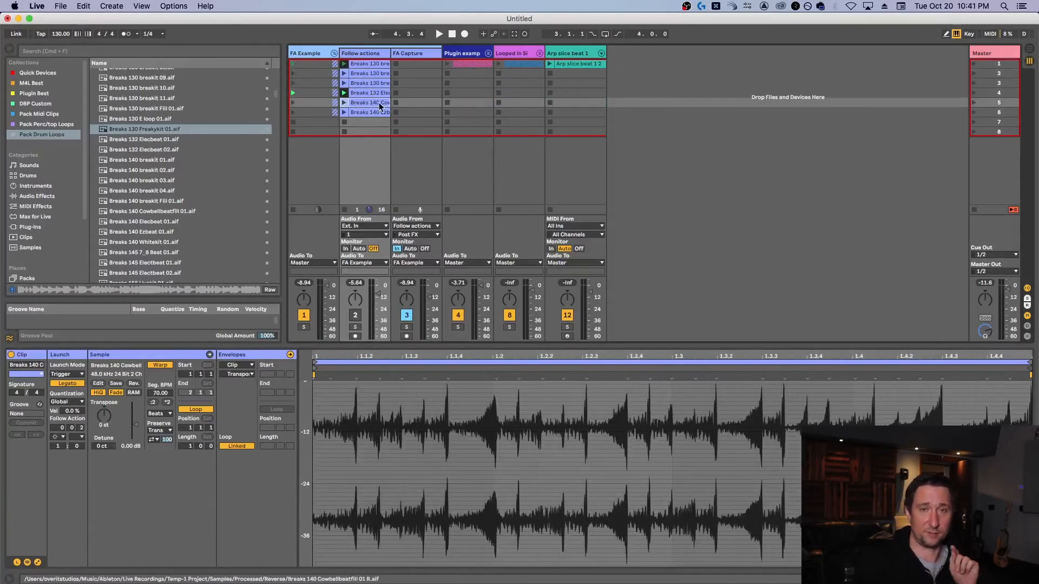
{"action": "left_click", "coordinate": [368, 111]}
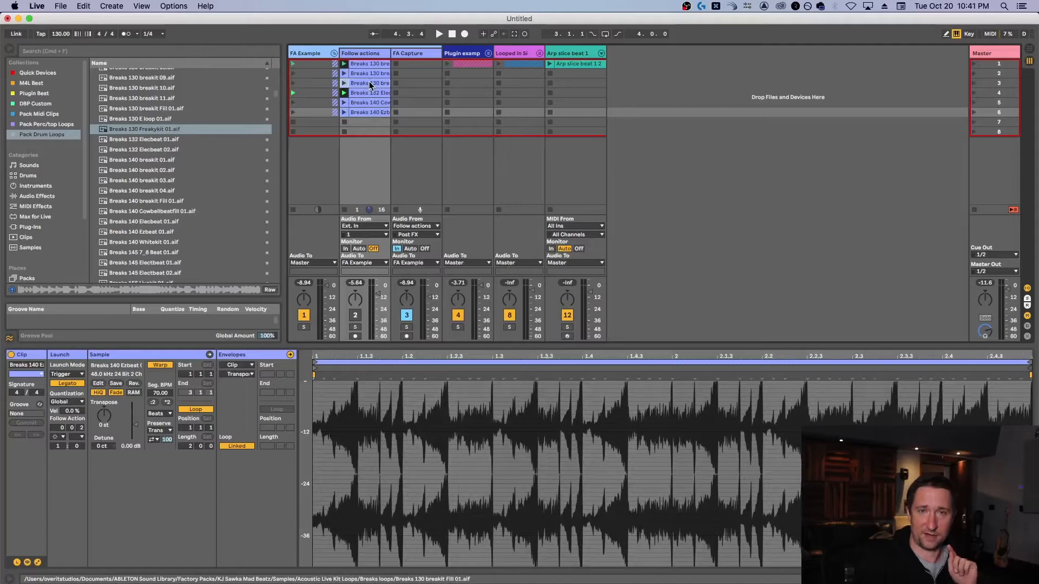
{"action": "left_click", "coordinate": [370, 85]}
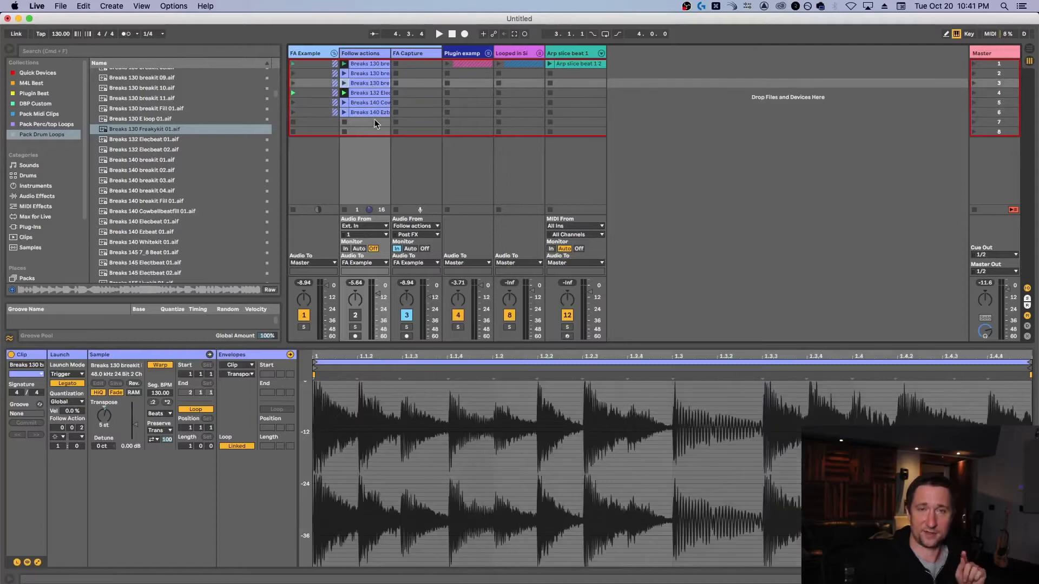
{"action": "left_click", "coordinate": [371, 65]}
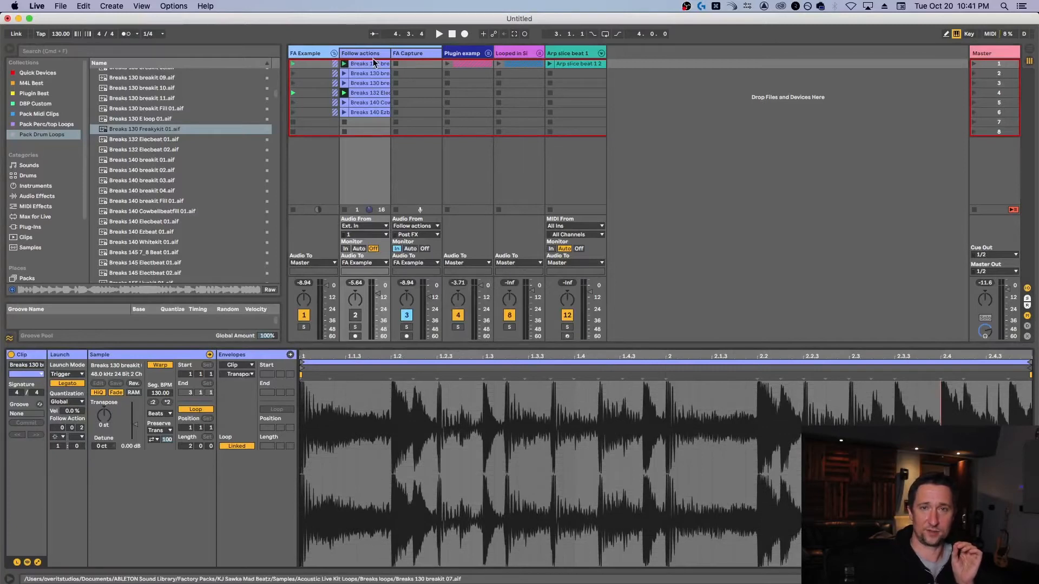
- Select the FA Capture track and start playback of the follow-action drum loops
{"action": "left_click", "coordinate": [415, 54]}
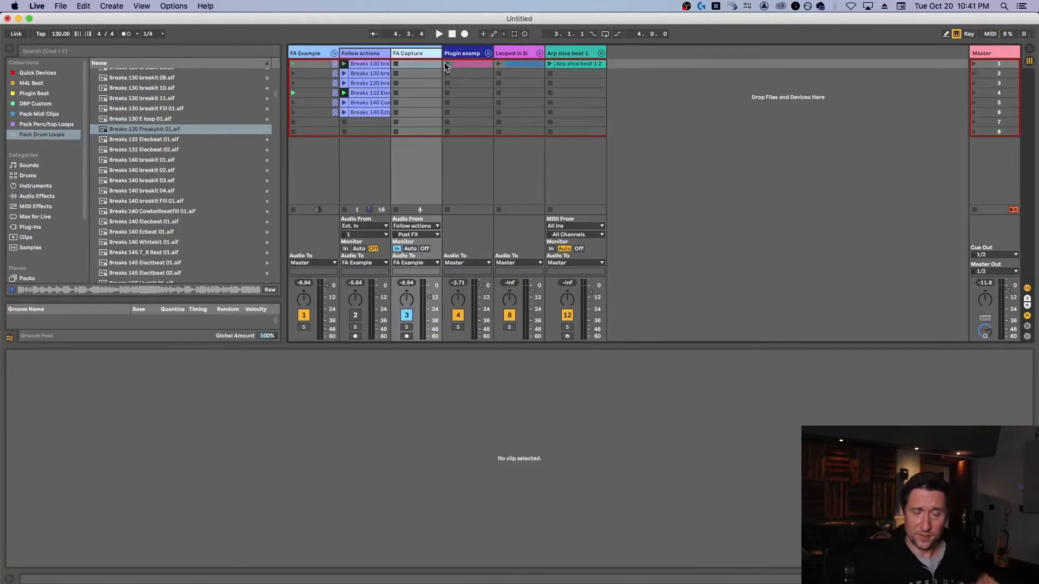
{"action": "key", "text": "space"}
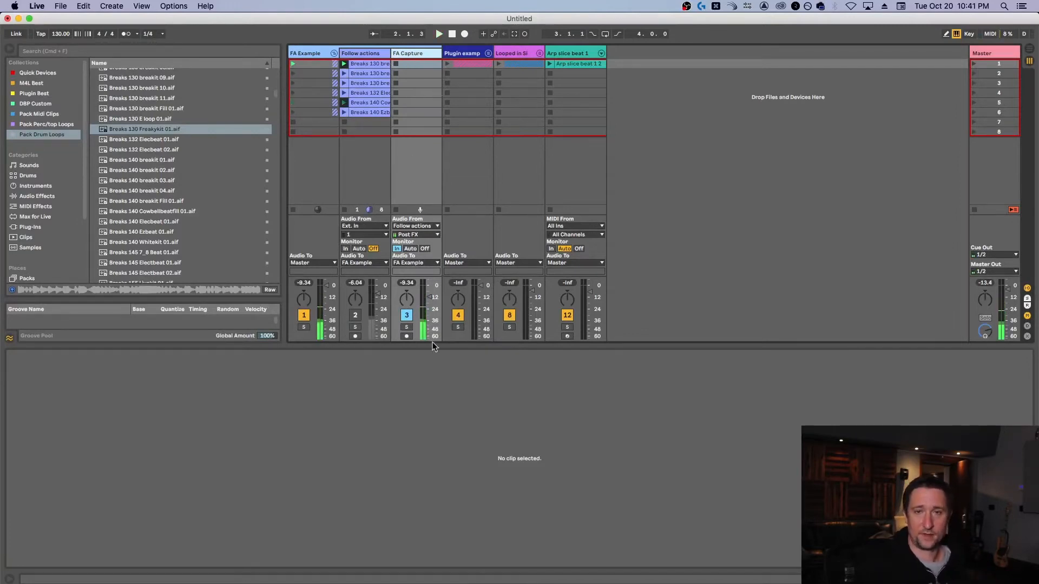
- Record the follow-action loops onto the FA Capture track in the arrangement, and stop the recording
{"action": "left_click", "coordinate": [1029, 48]}
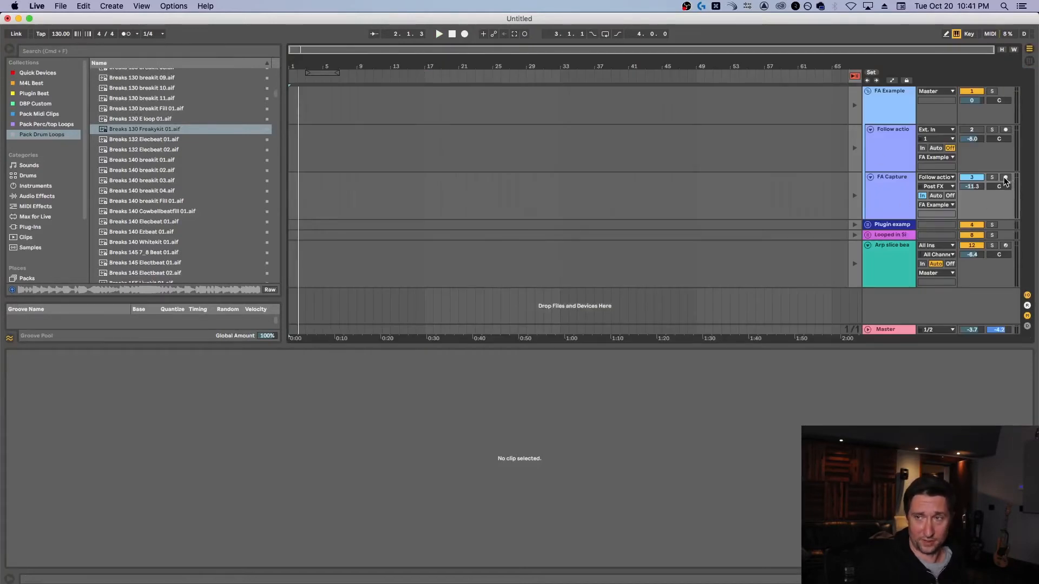
{"action": "left_click", "coordinate": [465, 33]}
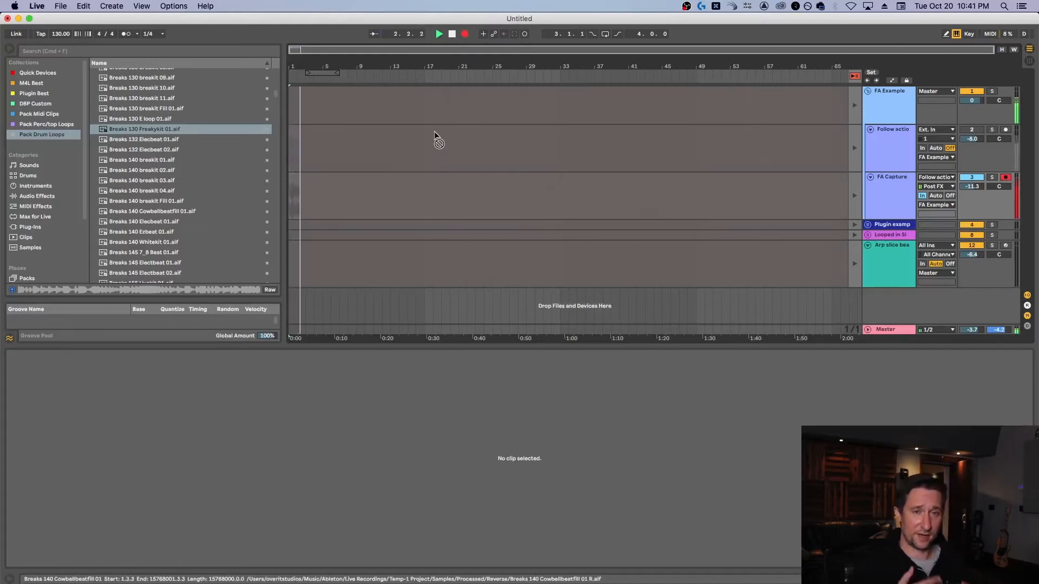
{"action": "key", "text": "space"}
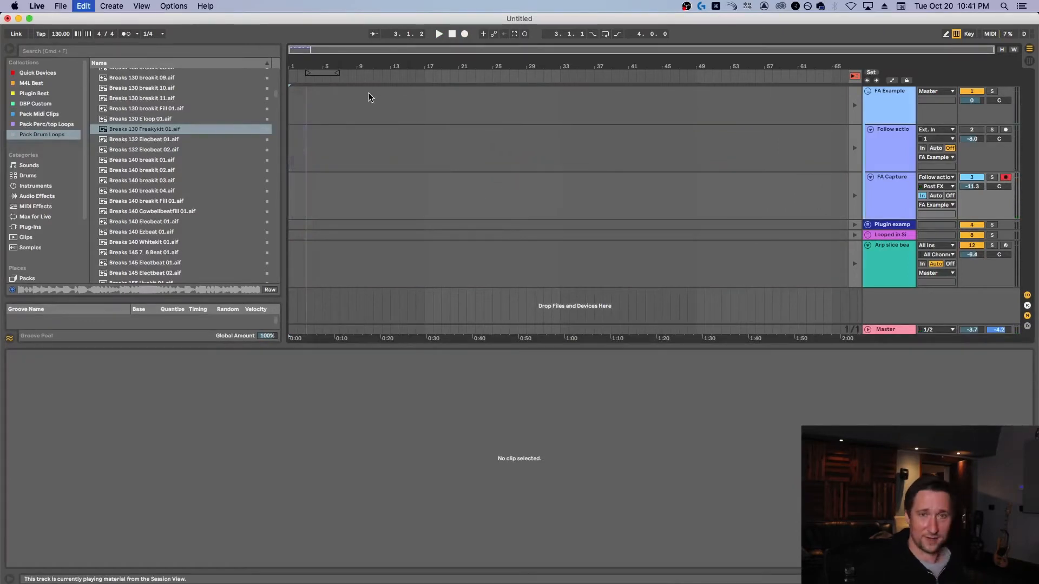
- Return to the clip grid, disarm the FA Capture track and reset its peak level
{"action": "left_click", "coordinate": [1028, 61]}
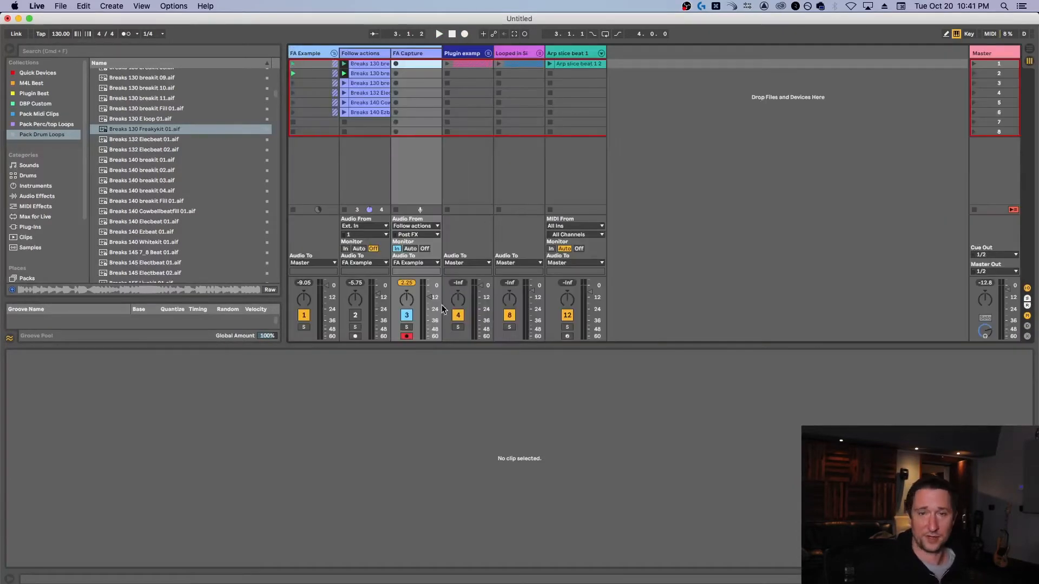
{"action": "left_click", "coordinate": [408, 337]}
{"action": "left_click", "coordinate": [406, 283]}
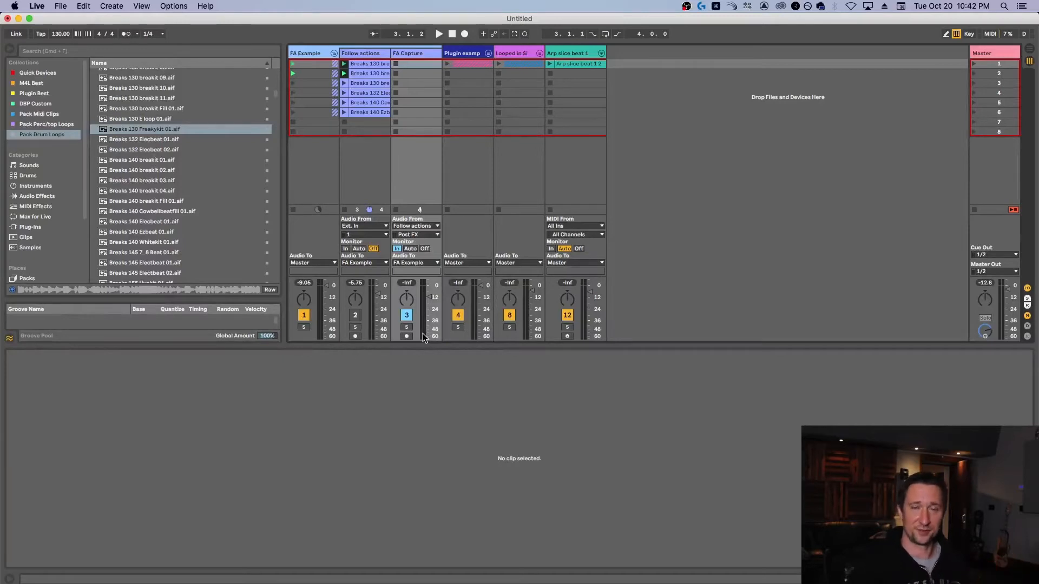
- Stop the clips on the Follow actions track and collapse the FA Example group
{"action": "left_click", "coordinate": [343, 132]}
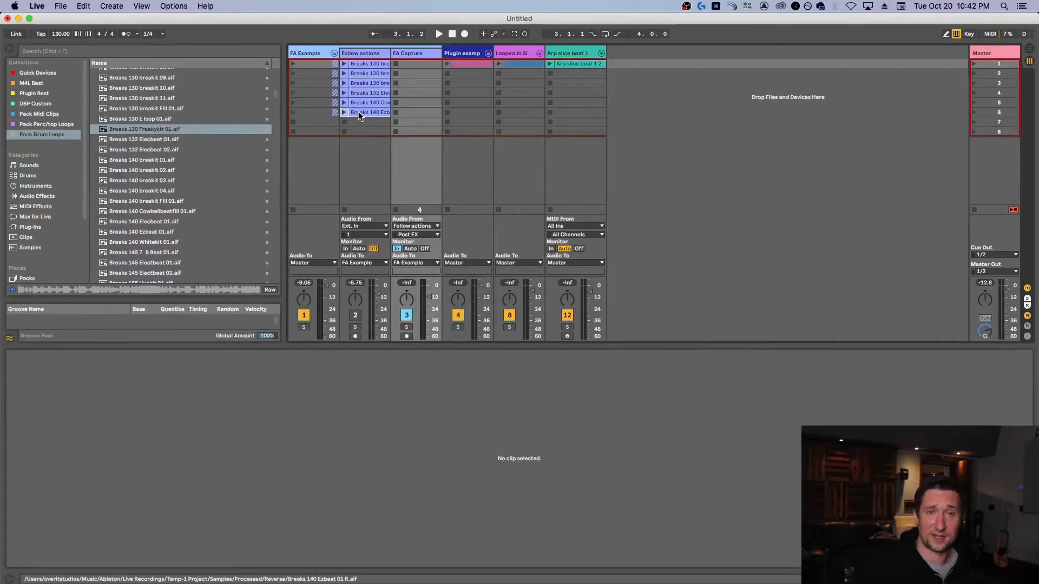
{"action": "left_click", "coordinate": [358, 112]}
{"action": "left_click", "coordinate": [372, 65]}
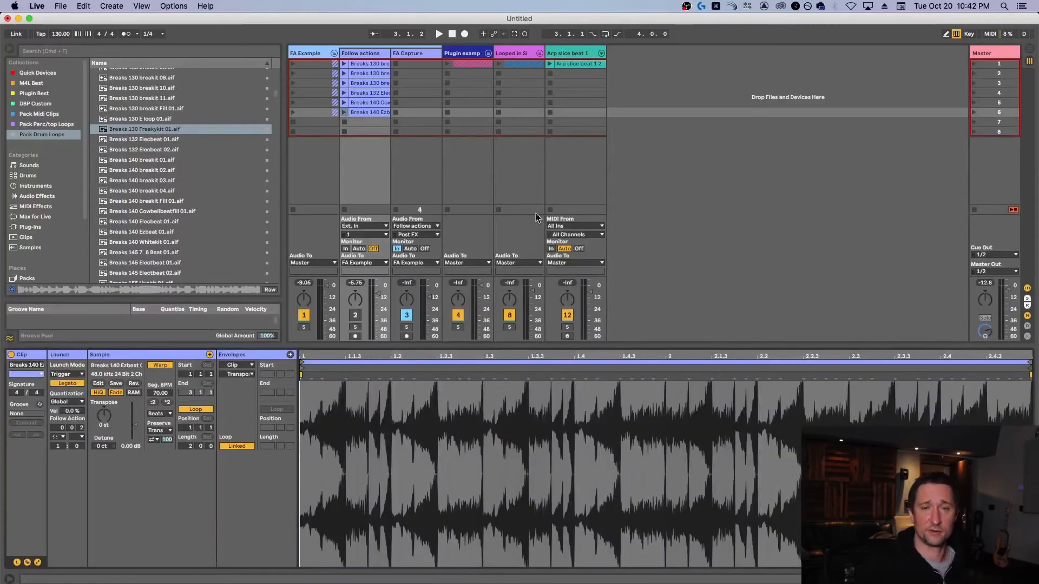
{"action": "left_click", "coordinate": [334, 53]}
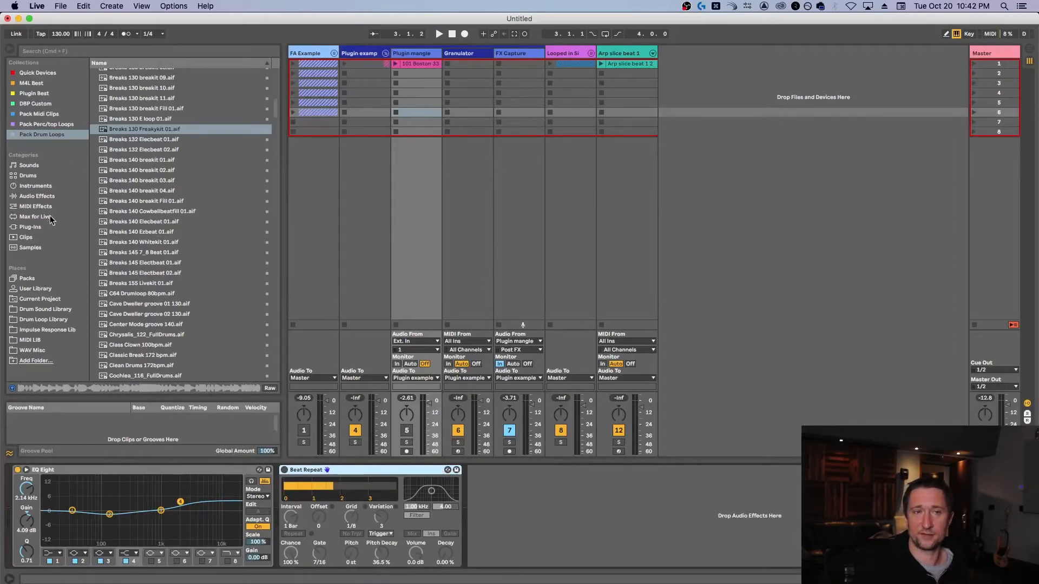
- Look through the Audio Effects, Max for Live and Instruments categories in the browser
{"action": "left_click", "coordinate": [37, 196]}
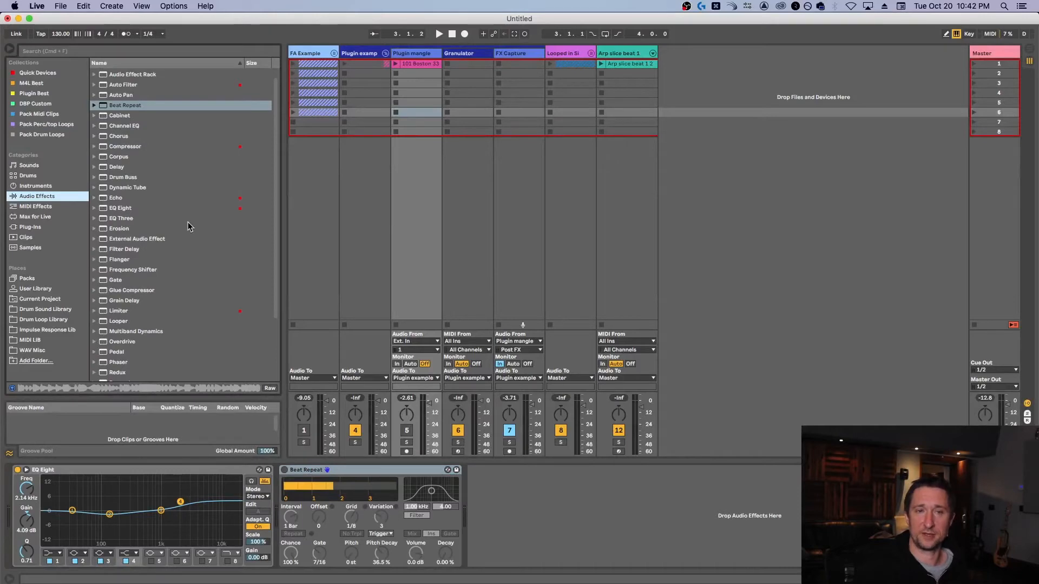
{"action": "left_click", "coordinate": [35, 217]}
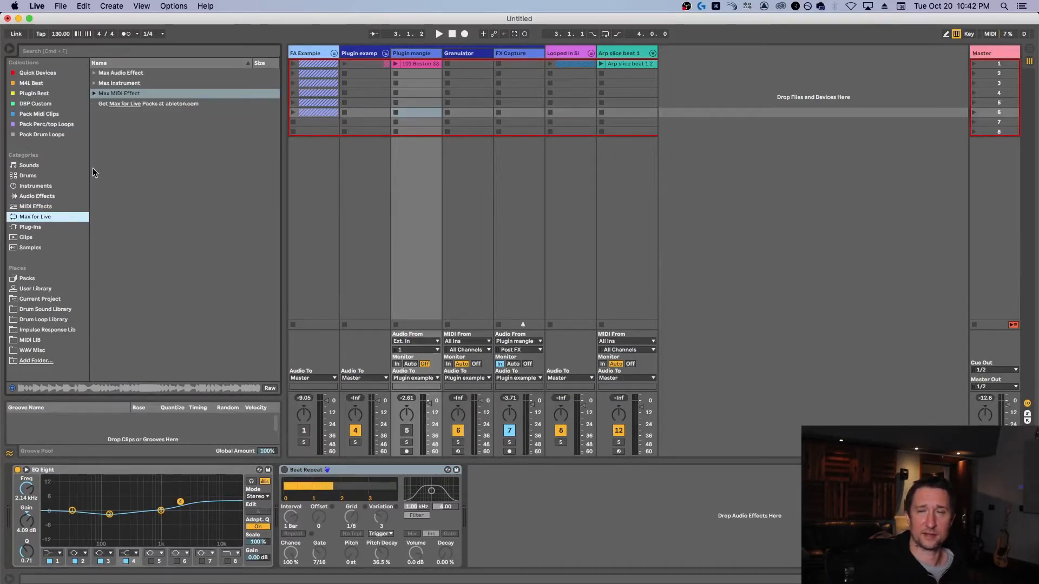
{"action": "left_click", "coordinate": [44, 188]}
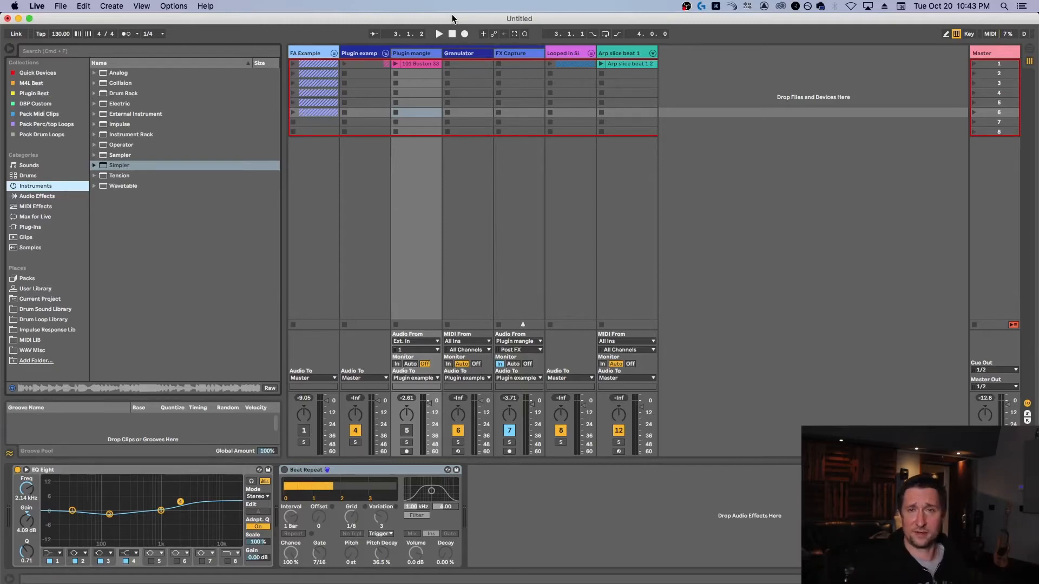
- Play the 101 Boston 33 clip on Plugin mangle with Beat Repeat switched on and its filter switched off, and stop playback
{"action": "left_click", "coordinate": [395, 64]}
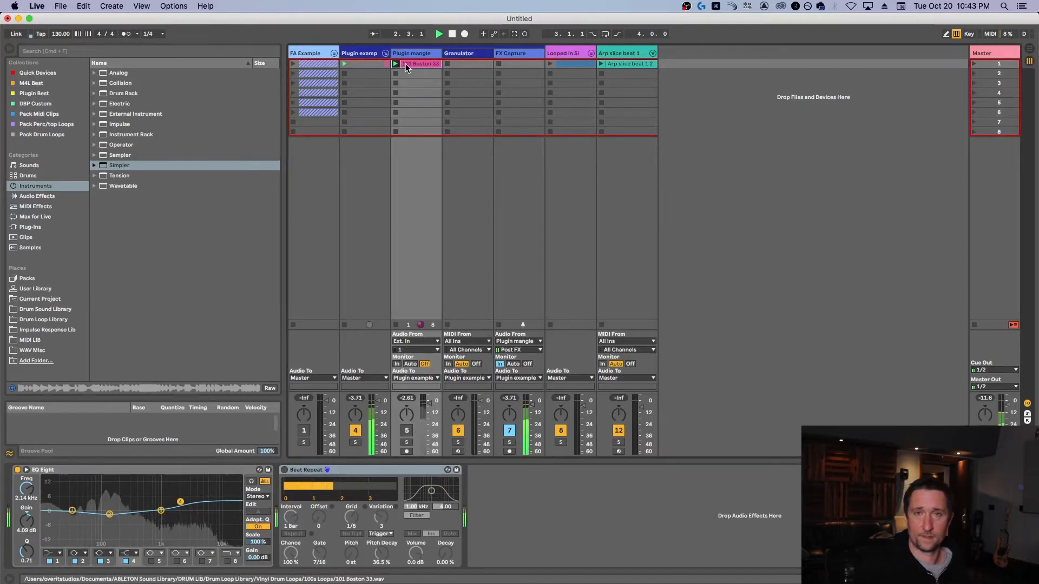
{"action": "left_click", "coordinate": [284, 469]}
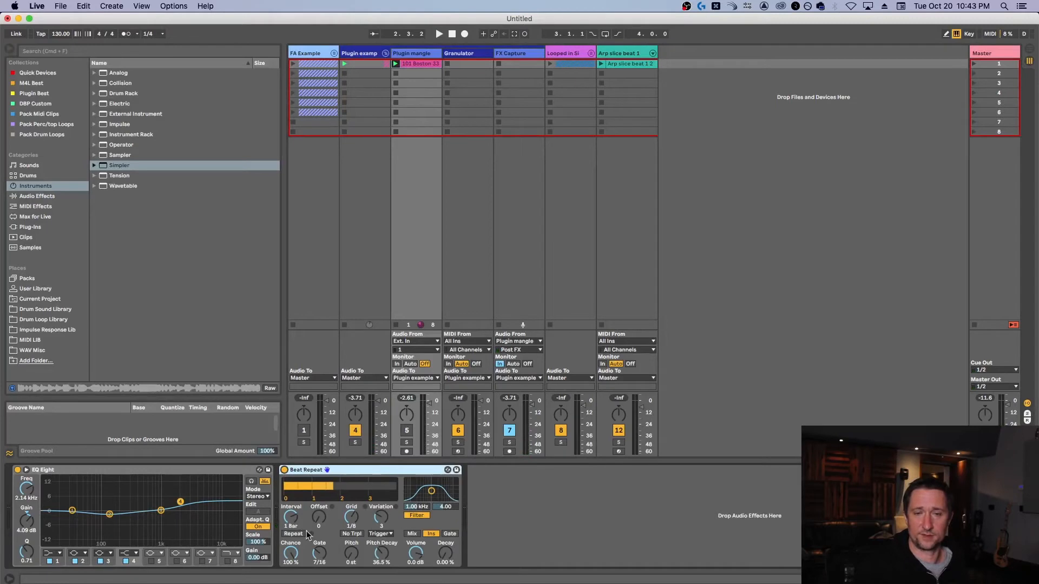
{"action": "key", "text": "space"}
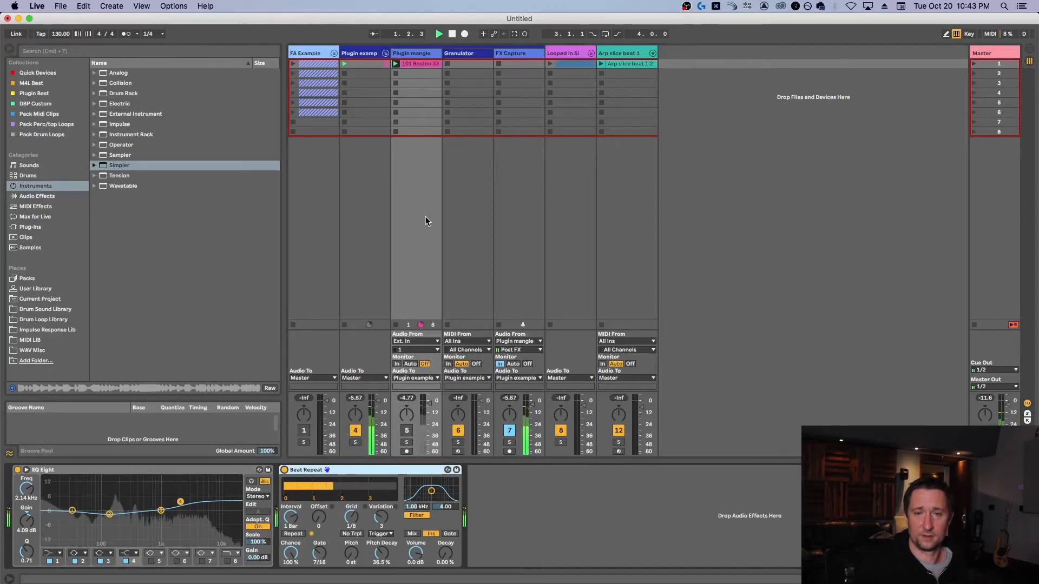
{"action": "left_click", "coordinate": [426, 514]}
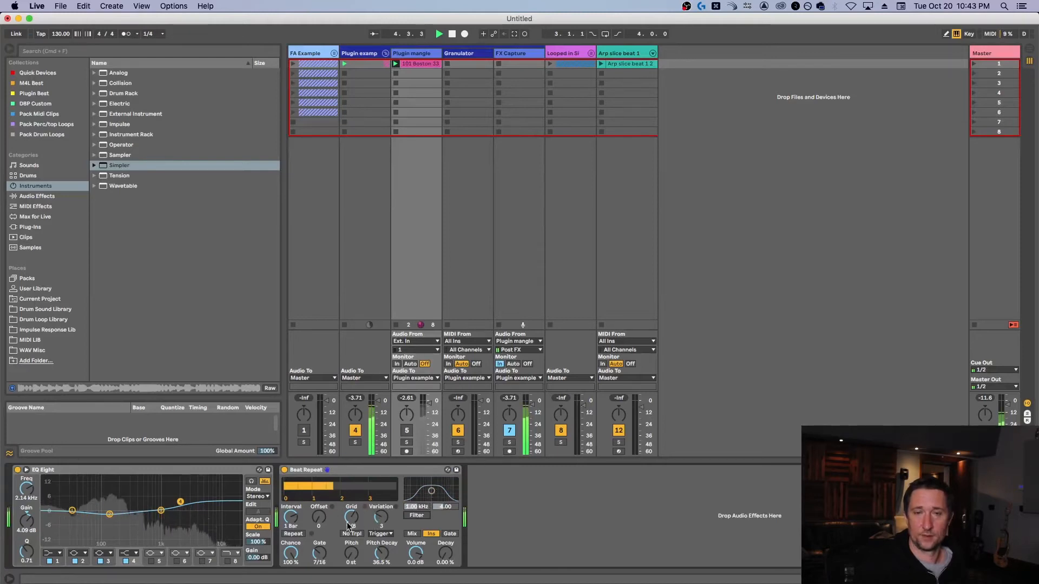
{"action": "key", "text": "space"}
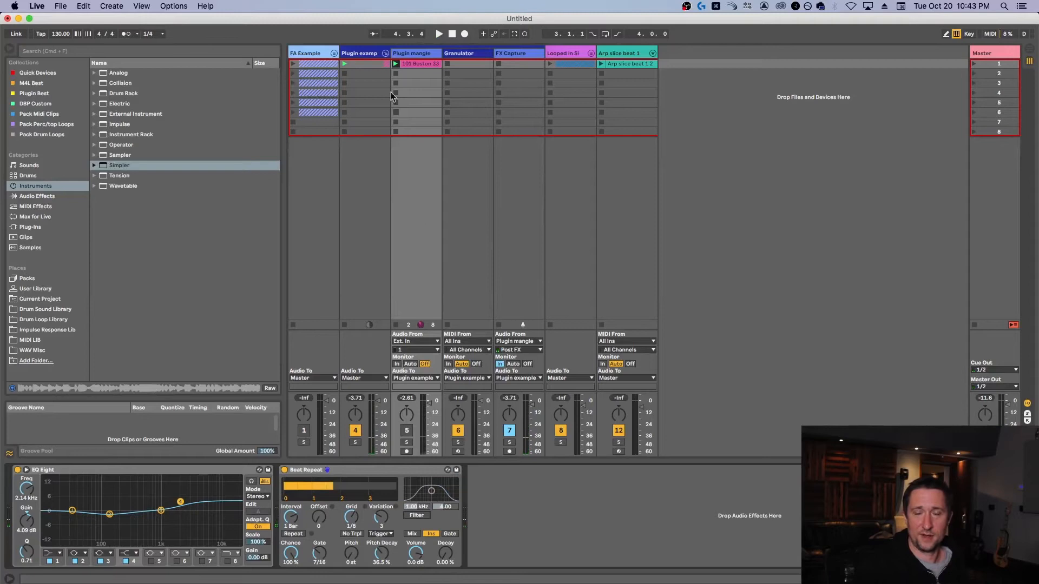
- Compare the device chains of the Plugin mangle track, the plugin example group and the FX Capture track
{"action": "left_click", "coordinate": [426, 54]}
{"action": "left_click", "coordinate": [372, 54]}
{"action": "left_click", "coordinate": [418, 53]}
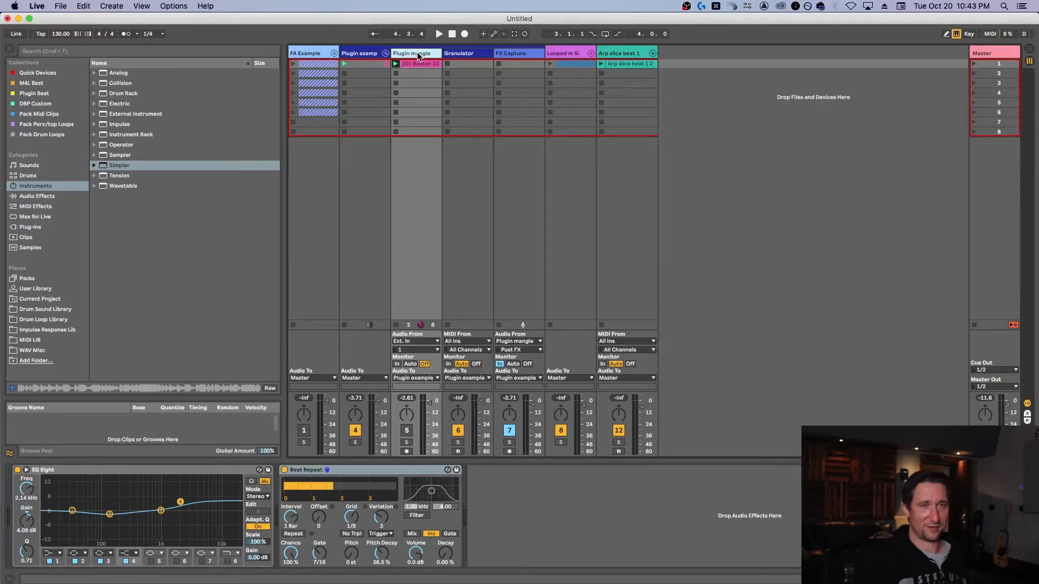
{"action": "left_click", "coordinate": [510, 57]}
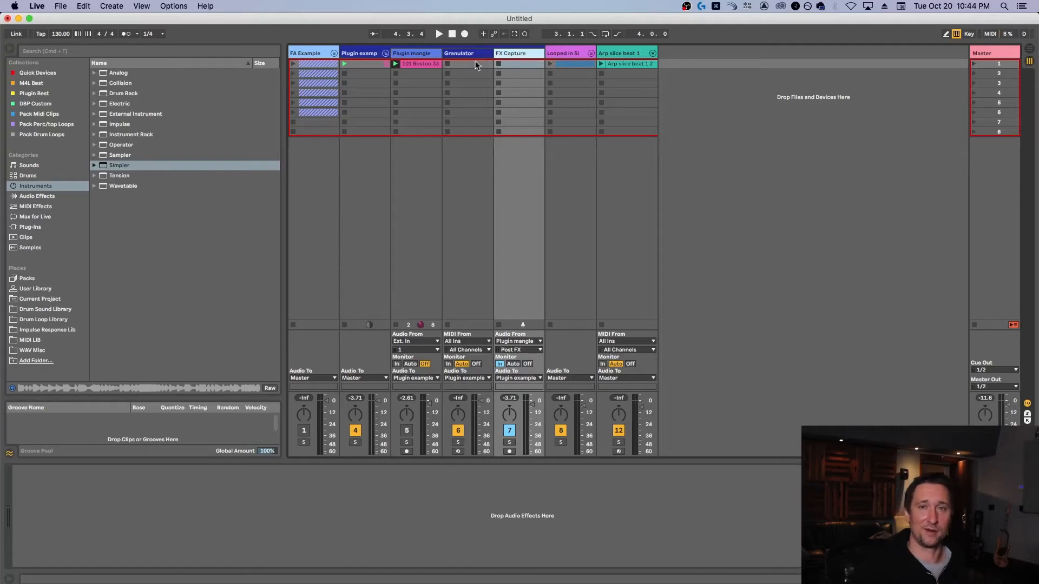
- Show the Granulator track's device and stop the launched clip on the Plugin mangle track
{"action": "left_click", "coordinate": [436, 54]}
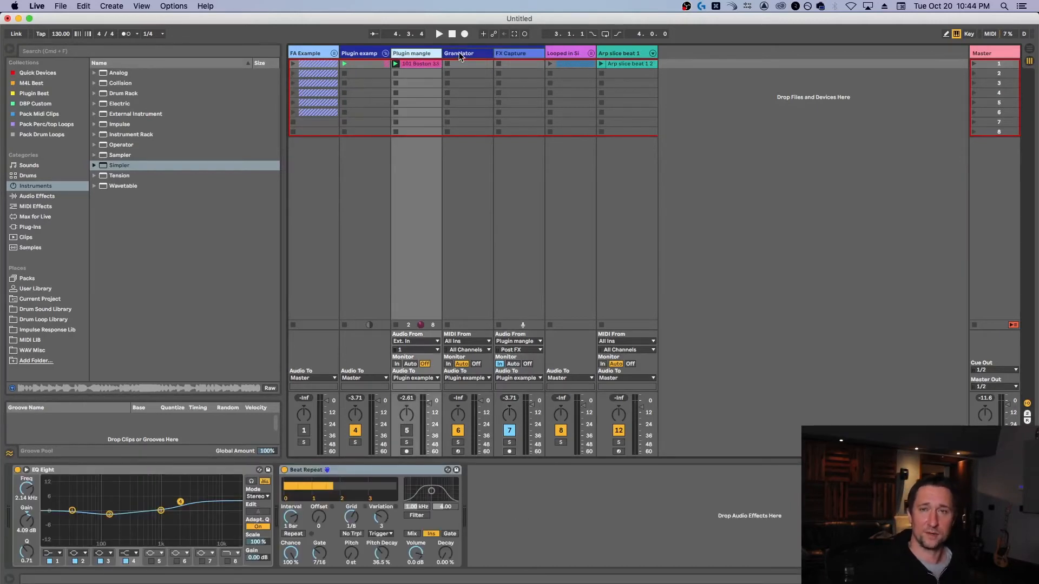
{"action": "left_click", "coordinate": [459, 53]}
{"action": "left_click", "coordinate": [398, 129]}
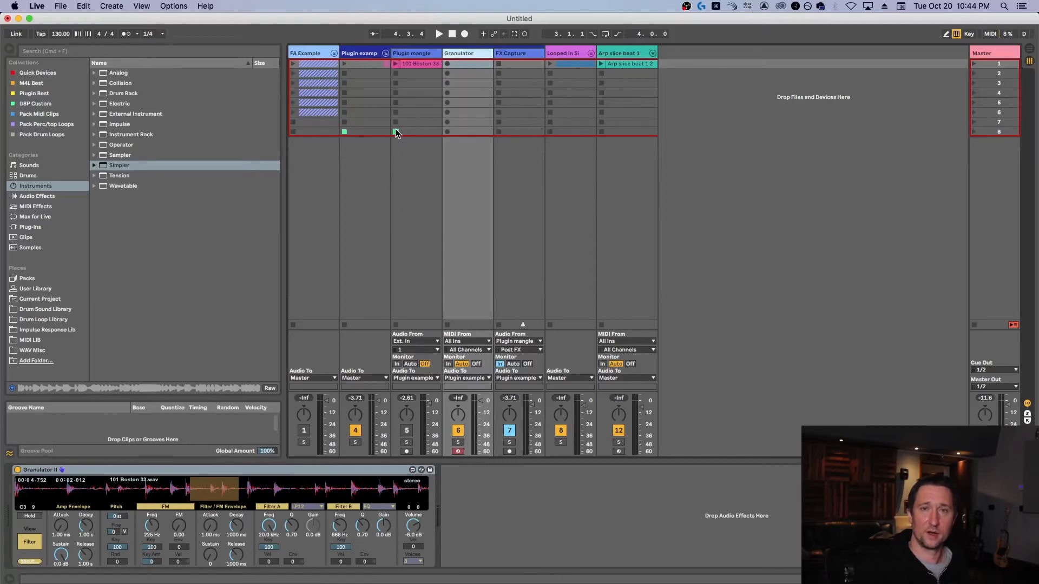
- Examine the Granulator II device alongside the Plugin mangle and FX Capture tracks, and reset the playback position to the start
{"action": "left_click", "coordinate": [504, 54]}
{"action": "left_click", "coordinate": [470, 54]}
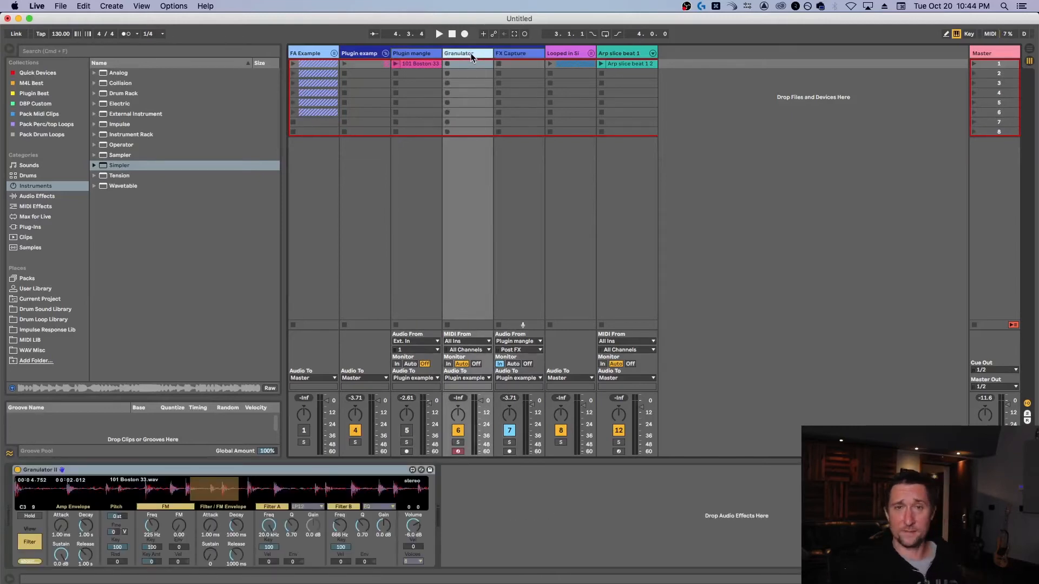
{"action": "left_click", "coordinate": [414, 64]}
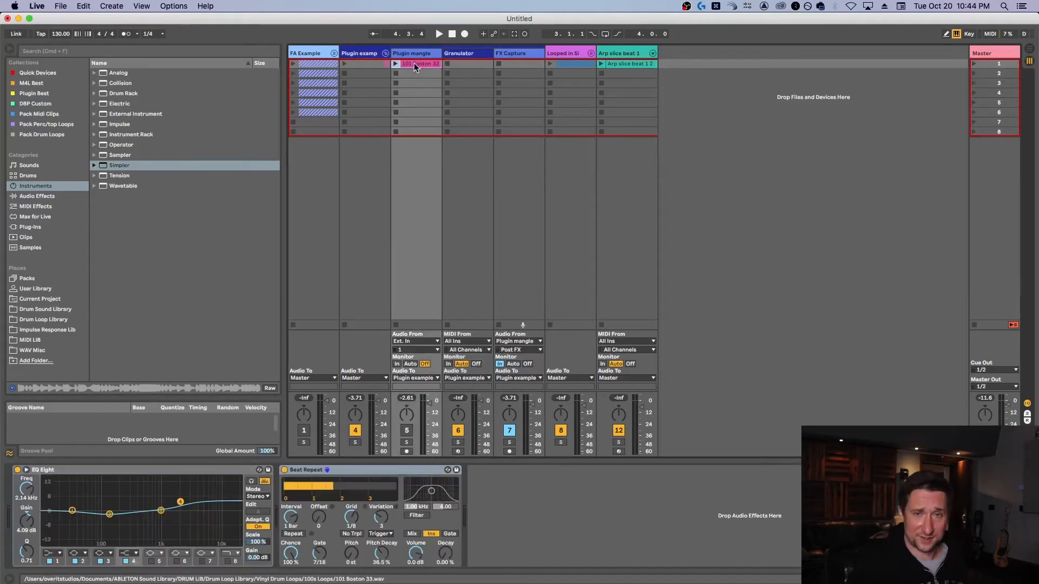
{"action": "left_click", "coordinate": [464, 54]}
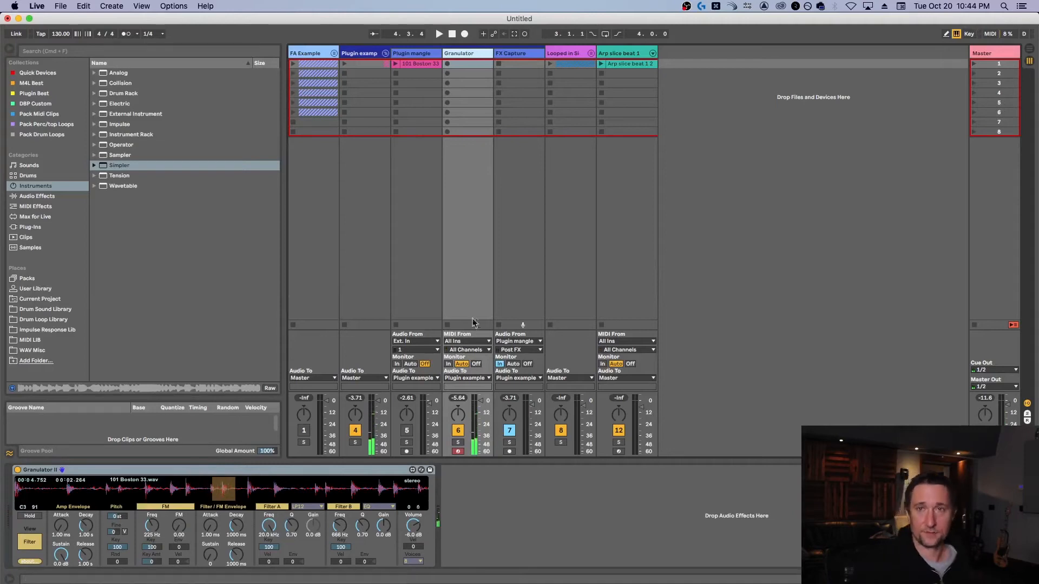
{"action": "left_click", "coordinate": [518, 53]}
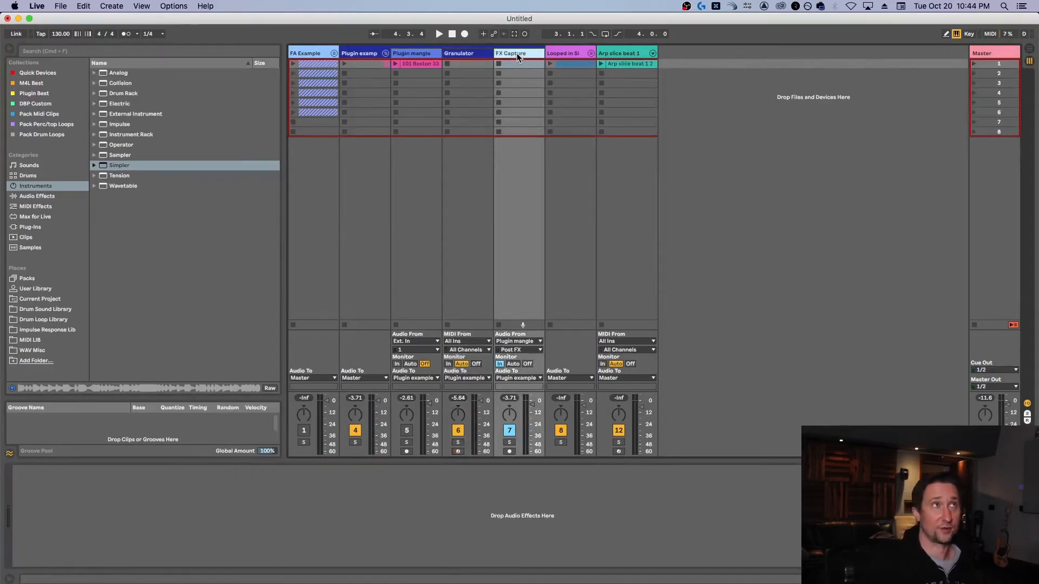
{"action": "left_click", "coordinate": [469, 57]}
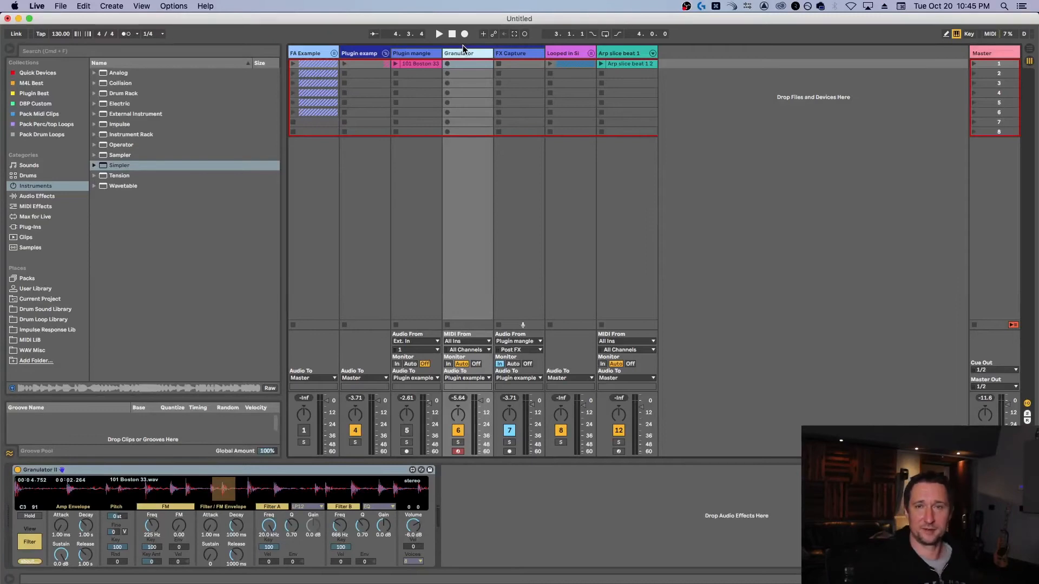
{"action": "left_click", "coordinate": [452, 34]}
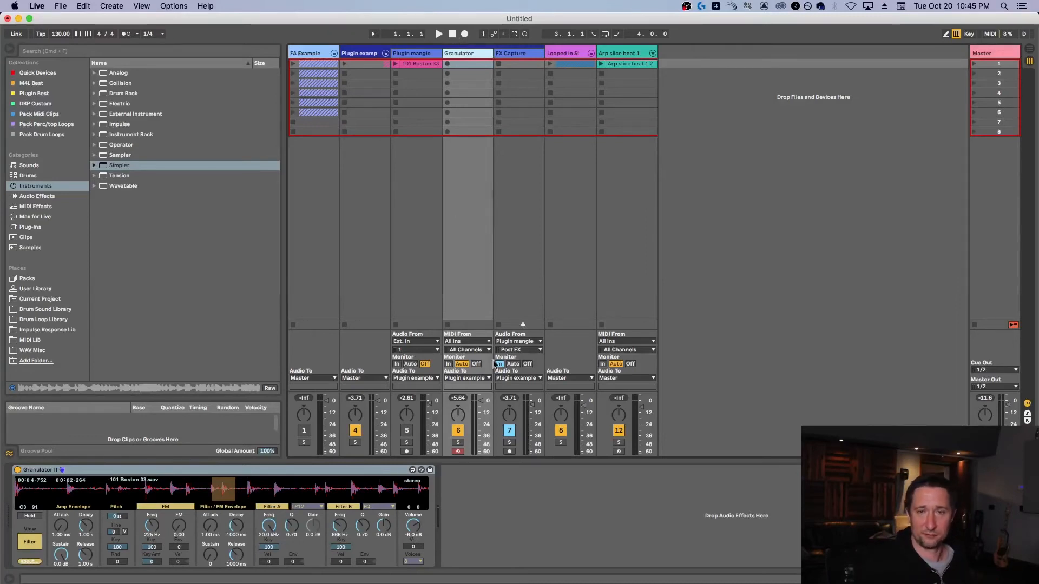
- Review the Plugin mangle, Granulator and FX Capture tracks once more, ending on Plugin mangle
{"action": "left_click", "coordinate": [428, 54]}
{"action": "left_click", "coordinate": [465, 54]}
{"action": "left_click", "coordinate": [512, 54]}
{"action": "left_click", "coordinate": [462, 54]}
{"action": "left_click", "coordinate": [433, 54]}
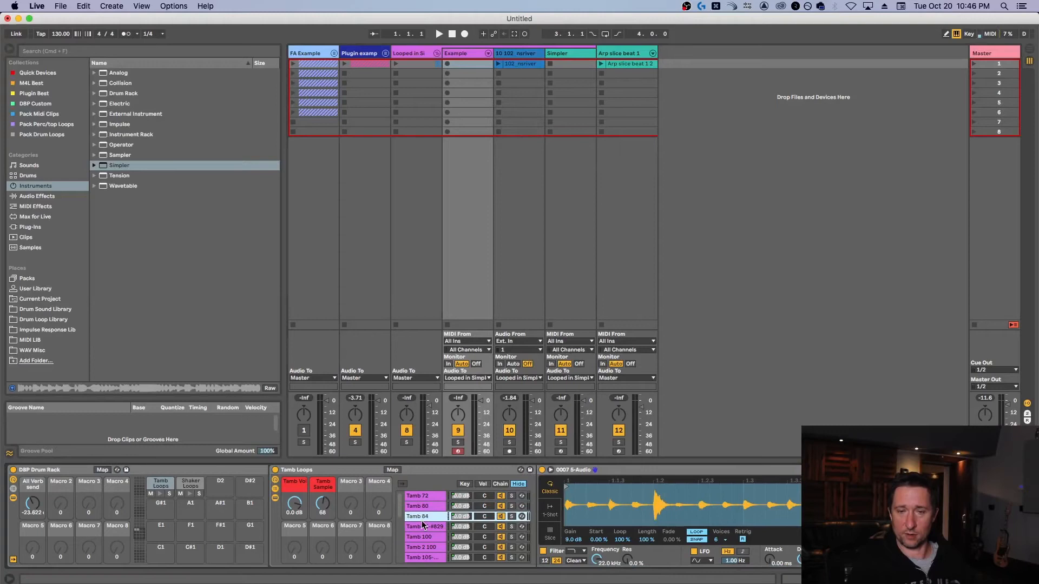
- Inspect the samples of the Tamb 85, Tamb 100 and Tamb 72 chains in the Tamb Loops rack
{"action": "left_click", "coordinate": [426, 527]}
{"action": "left_click", "coordinate": [425, 540]}
{"action": "left_click", "coordinate": [427, 497]}
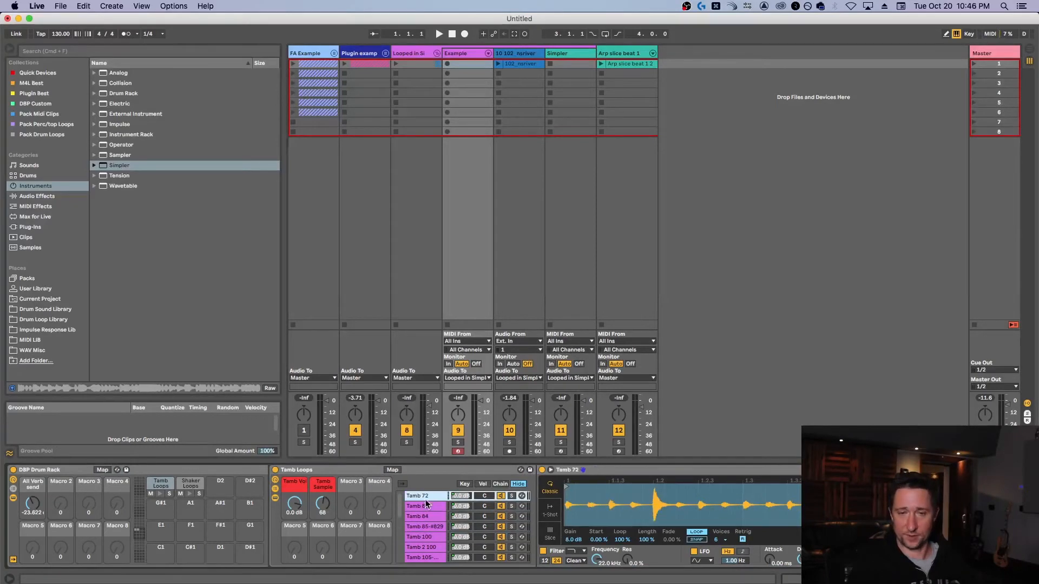
{"action": "left_click", "coordinate": [429, 540]}
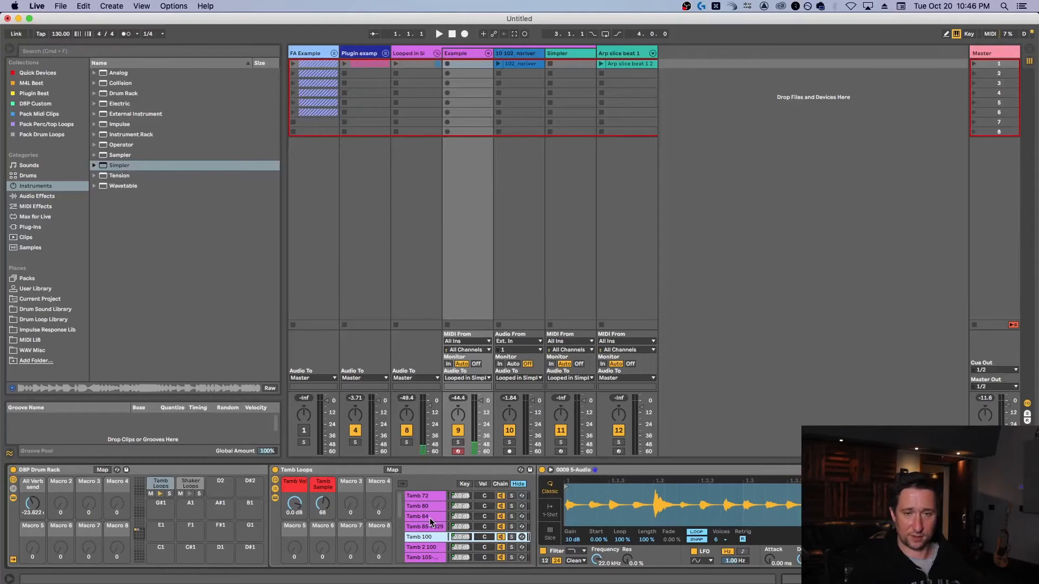
- Set the song tempo to 101 BPM
{"action": "left_click", "coordinate": [60, 34]}
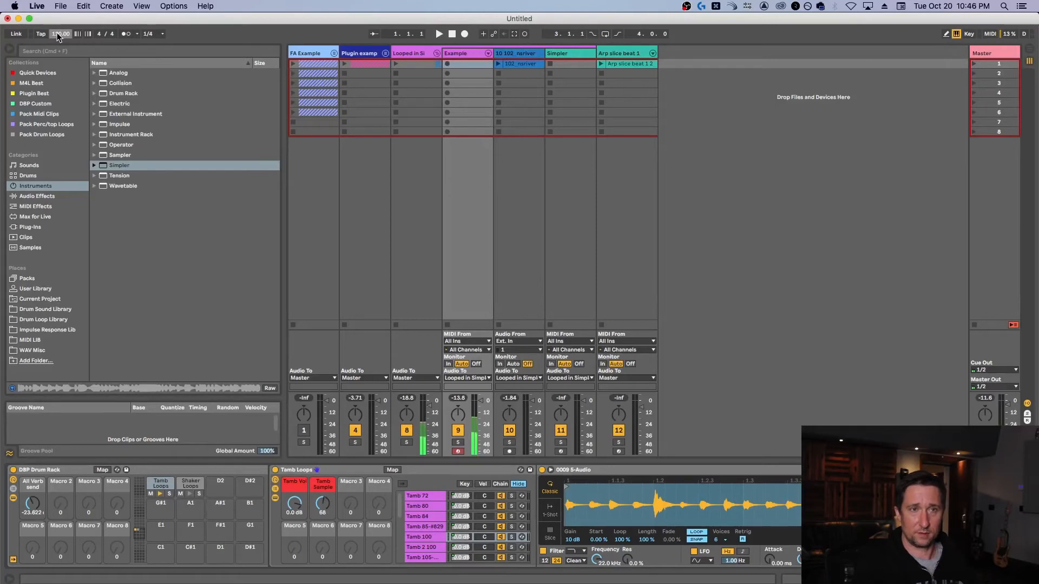
{"action": "type", "text": "101"}
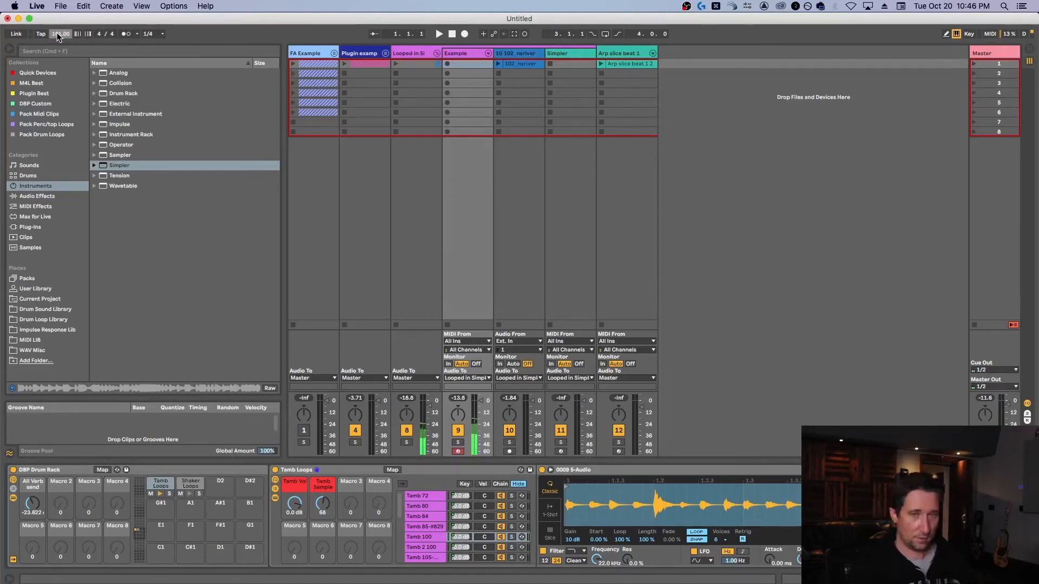
{"action": "key", "text": "Return"}
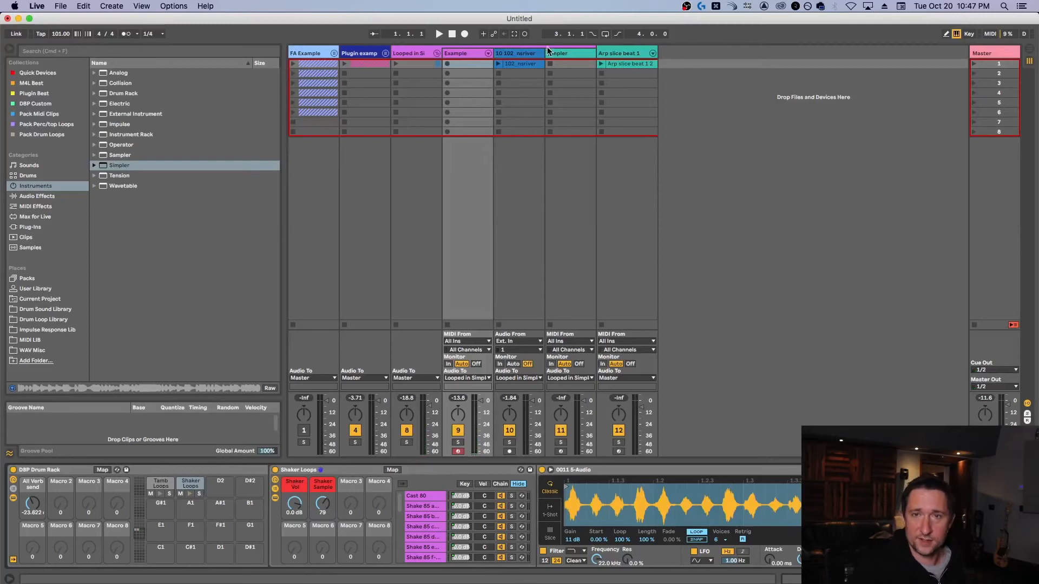
- Check the 102 loop track and the empty Simpler on the Simpler track, ending on the loop track
{"action": "left_click", "coordinate": [500, 54]}
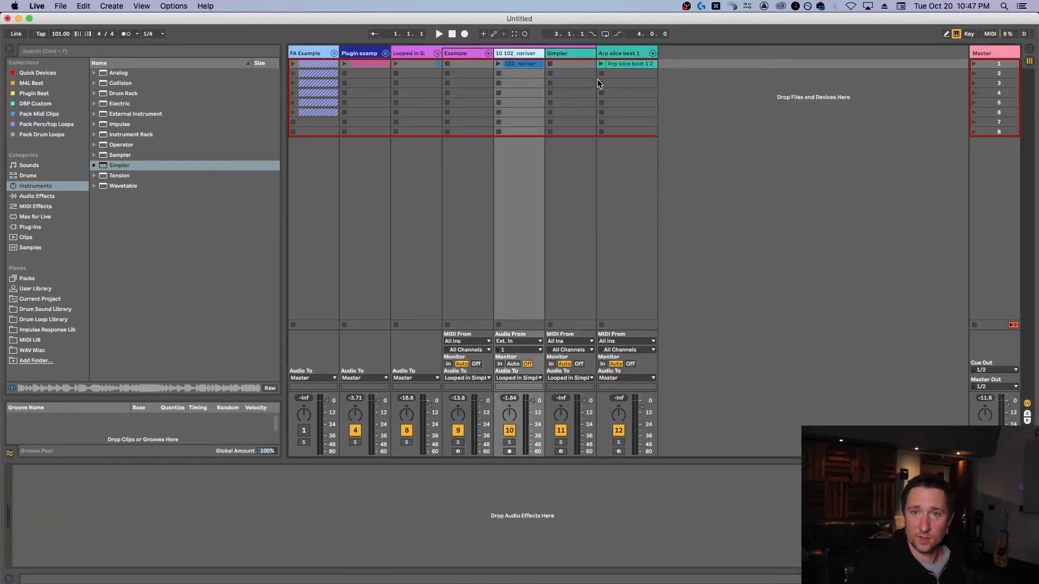
{"action": "left_click", "coordinate": [577, 55]}
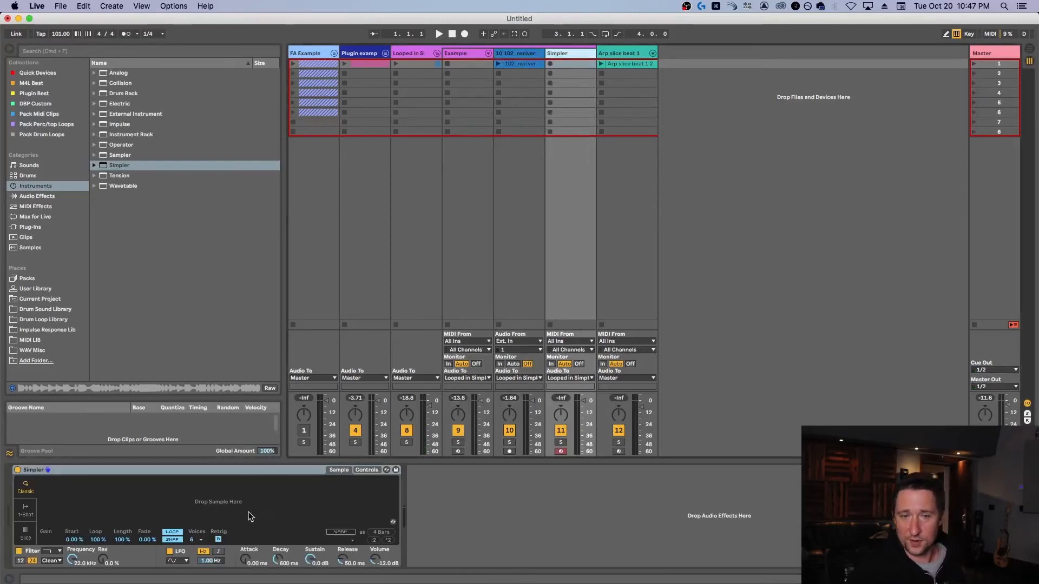
{"action": "left_click", "coordinate": [516, 54]}
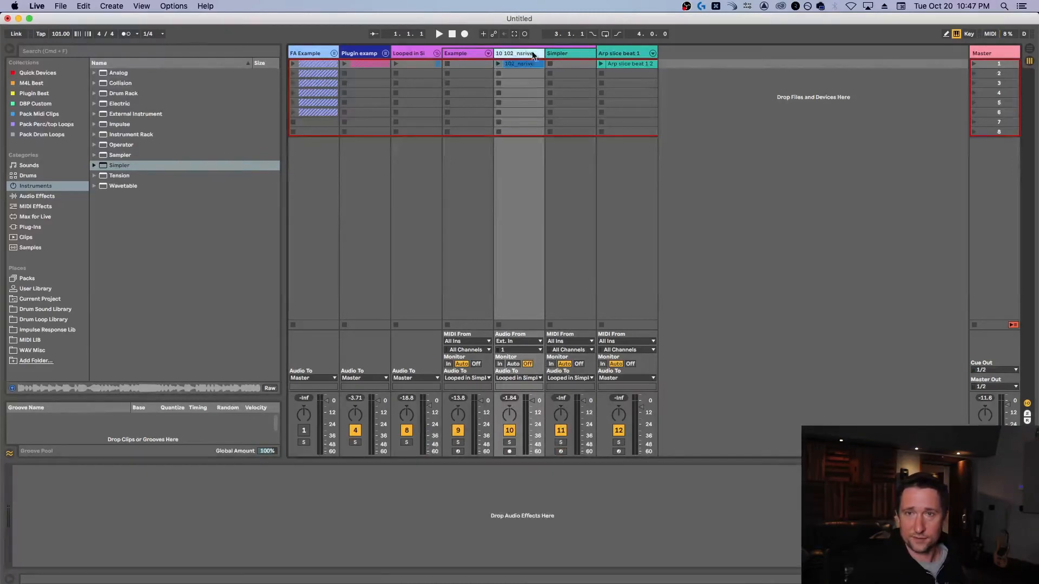
- Quantize all the transients in the 102 loop clip and play it to hear the result
{"action": "left_click", "coordinate": [498, 64]}
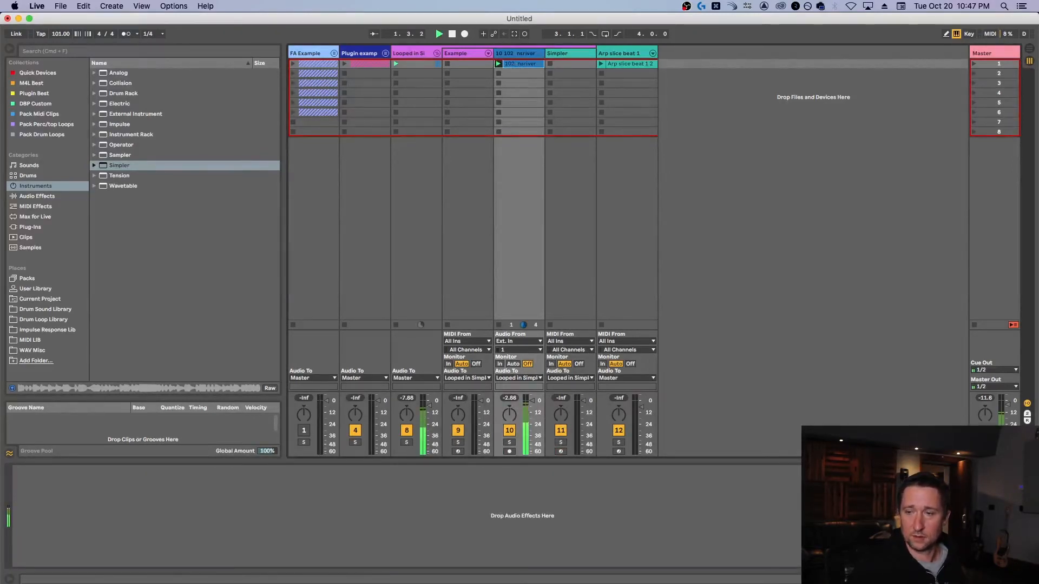
{"action": "left_click", "coordinate": [512, 63]}
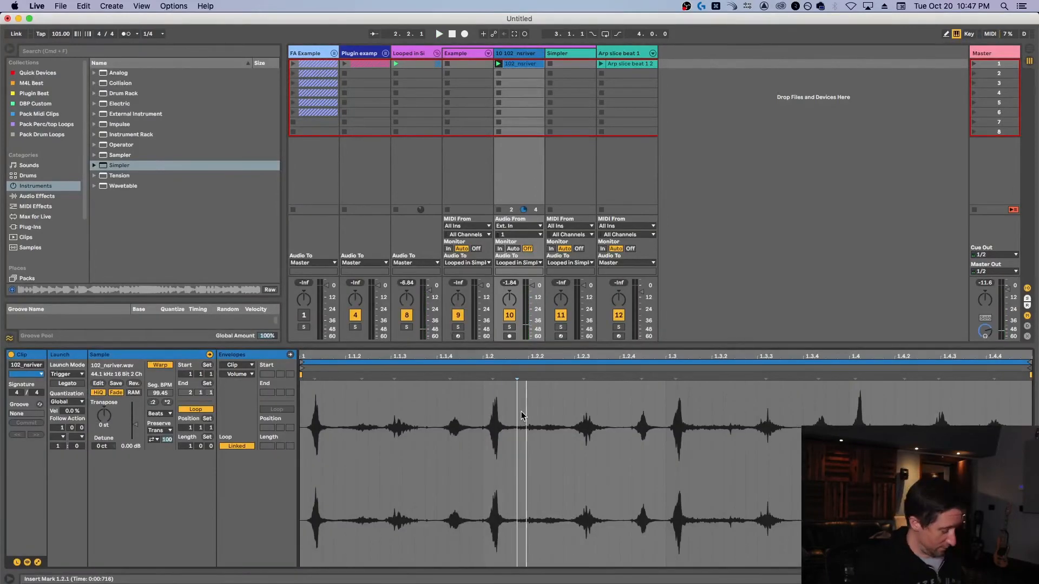
{"action": "key", "text": "super+a"}
{"action": "key", "text": "super+u"}
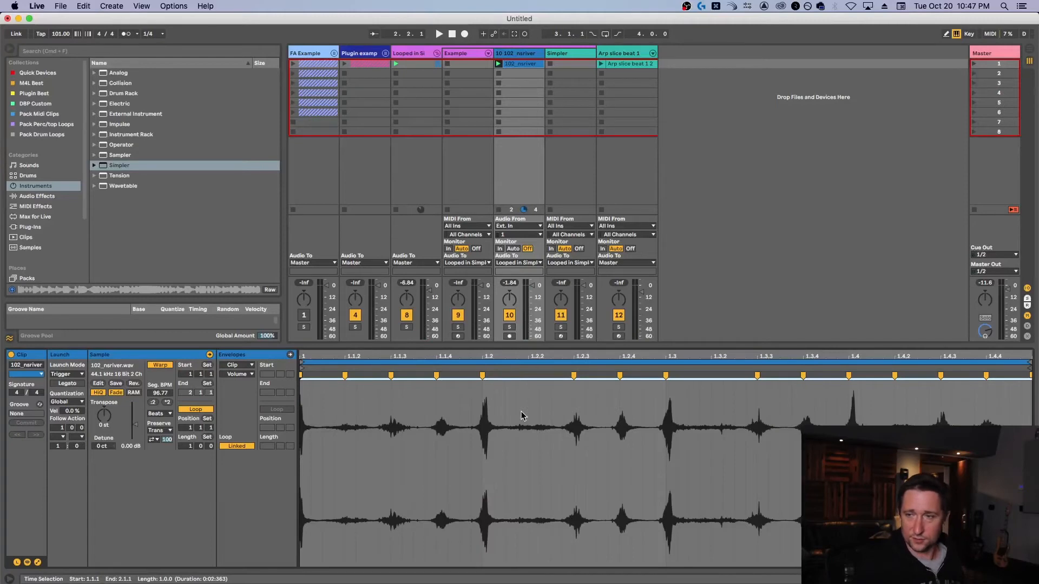
{"action": "key", "text": "space"}
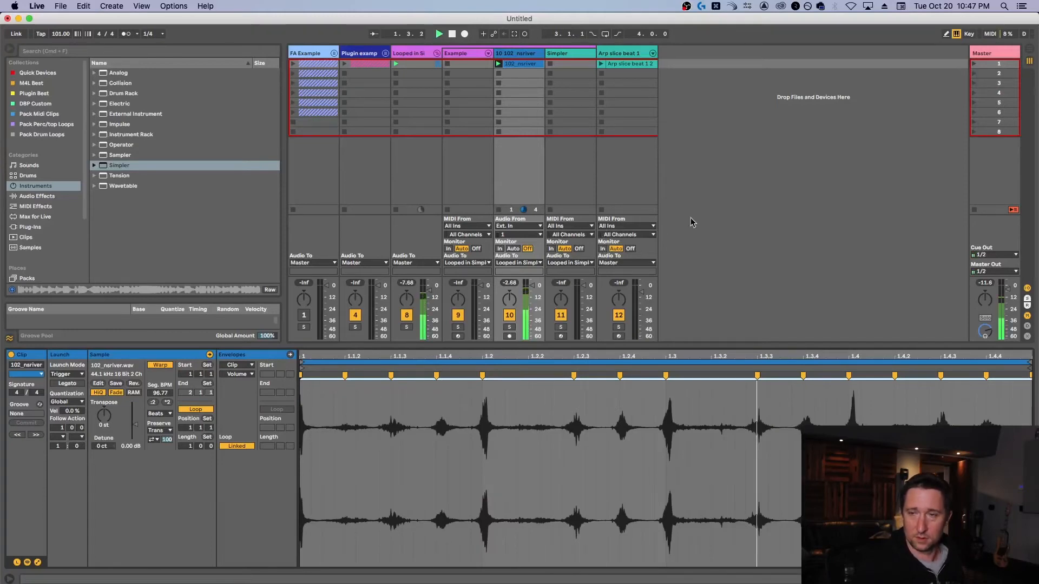
- Load the 102 loop clip into the Simpler on the Simpler track and enable its Warp and Loop options
{"action": "left_click", "coordinate": [570, 54]}
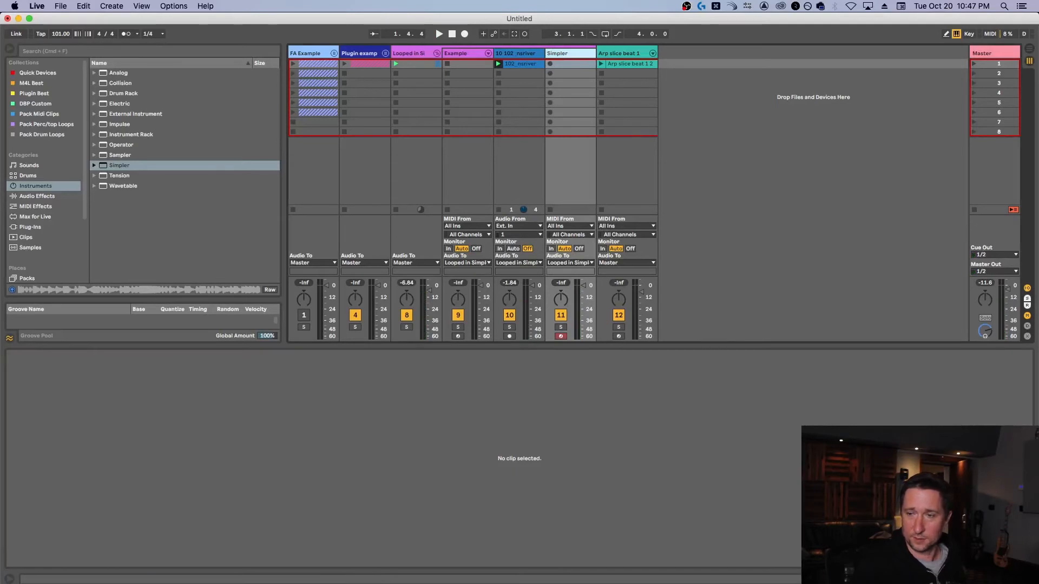
{"action": "key", "text": "shift+Tab"}
{"action": "left_click_drag", "start_coordinate": [521, 64], "coordinate": [189, 501]}
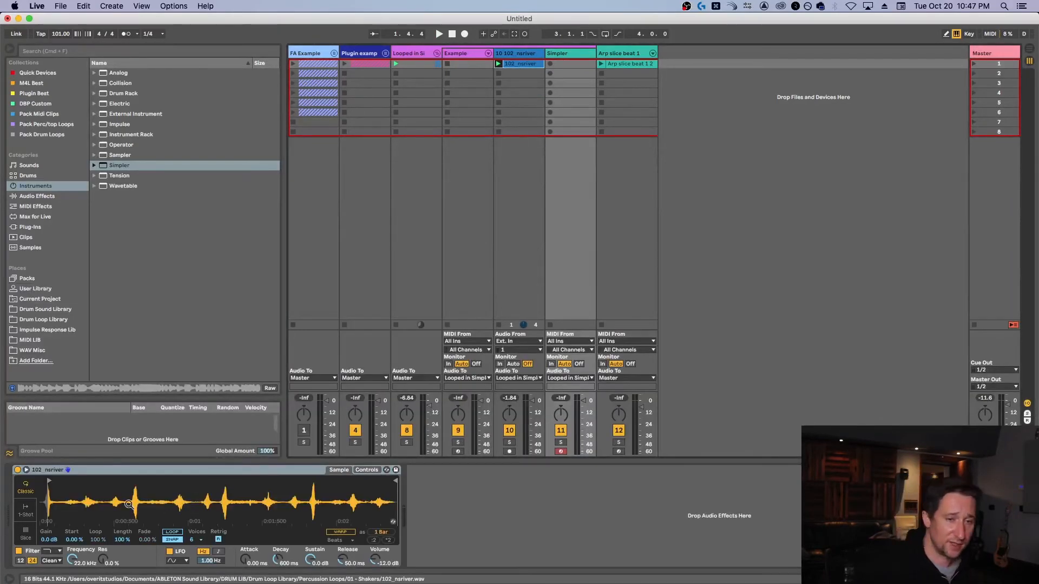
{"action": "mouse_move", "coordinate": [53, 496]}
{"action": "left_mouse_down"}
{"action": "mouse_move", "coordinate": [53, 514]}
{"action": "mouse_move", "coordinate": [82, 546]}
{"action": "mouse_move", "coordinate": [103, 551]}
{"action": "mouse_move", "coordinate": [61, 527]}
{"action": "mouse_move", "coordinate": [52, 504]}
{"action": "left_mouse_up"}
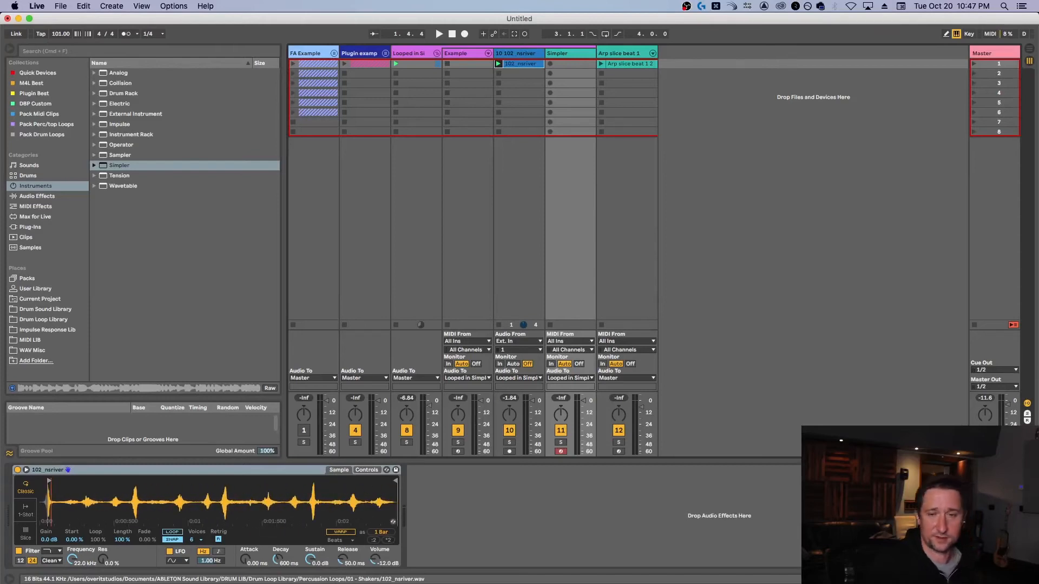
{"action": "left_click", "coordinate": [341, 533]}
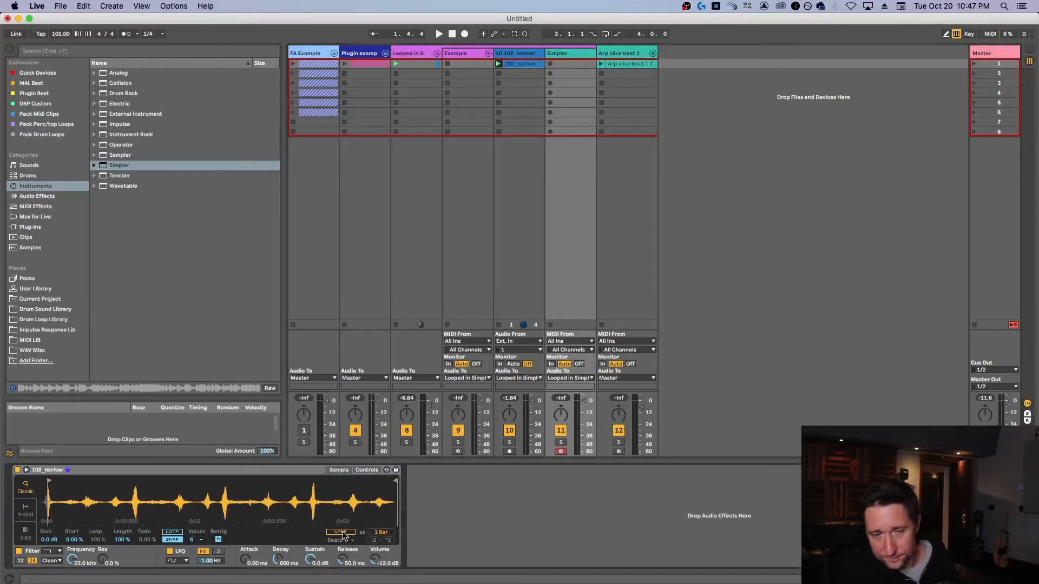
{"action": "left_click", "coordinate": [173, 532]}
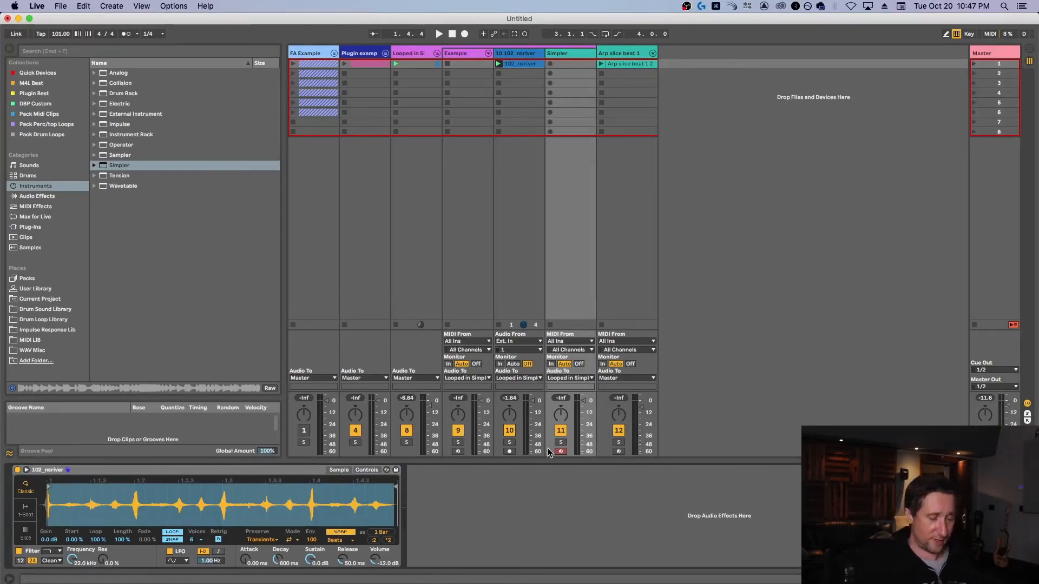
- Audition the warped loop in Simpler while varying the song tempo, and return the tempo to 101 BPM
{"action": "key", "text": "a"}
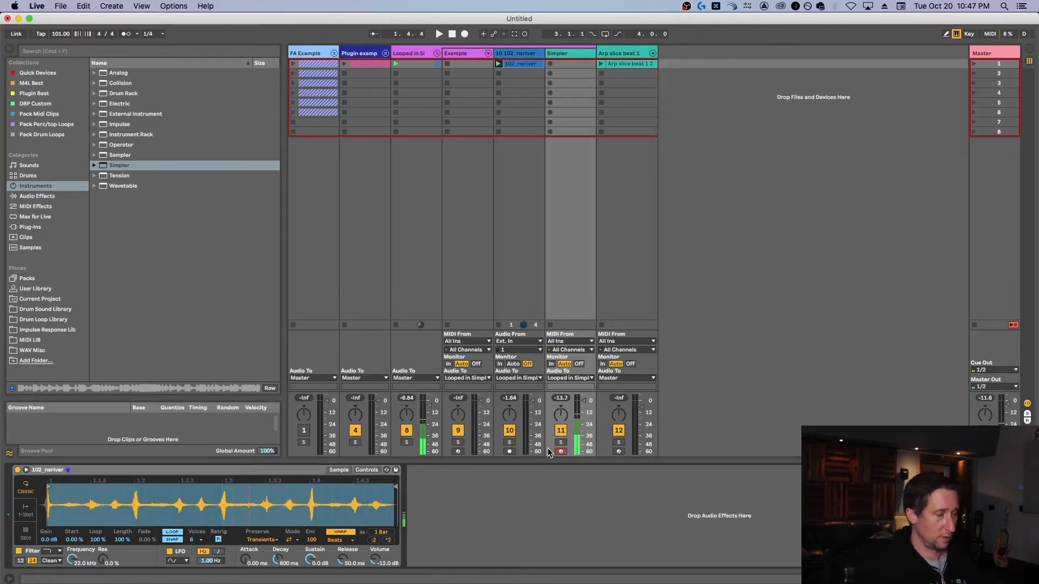
{"action": "left_click_drag", "start_coordinate": [59, 36], "coordinate": [59, 3]}
{"action": "type", "text": "101"}
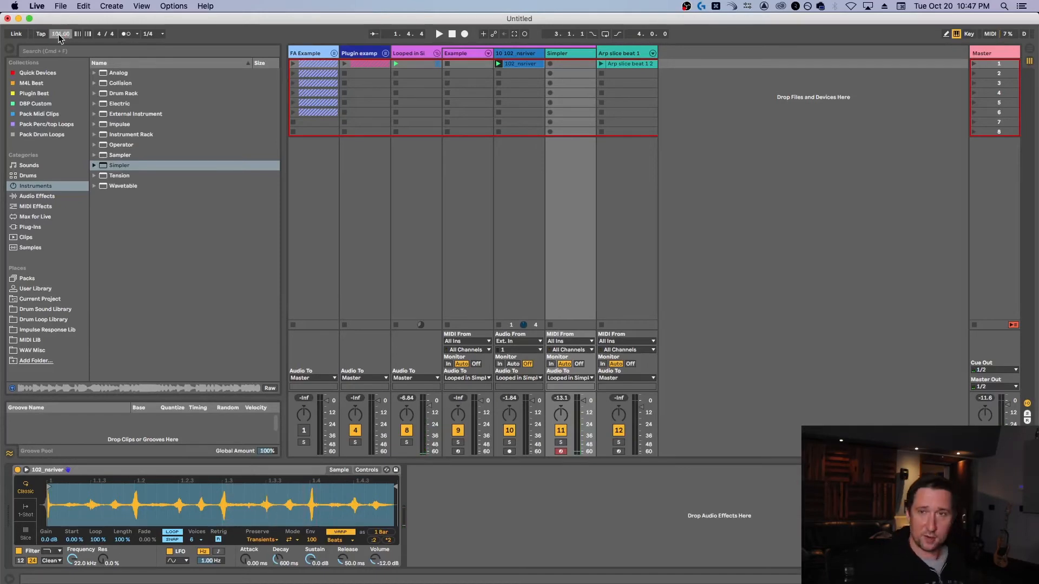
{"action": "left_click", "coordinate": [499, 64]}
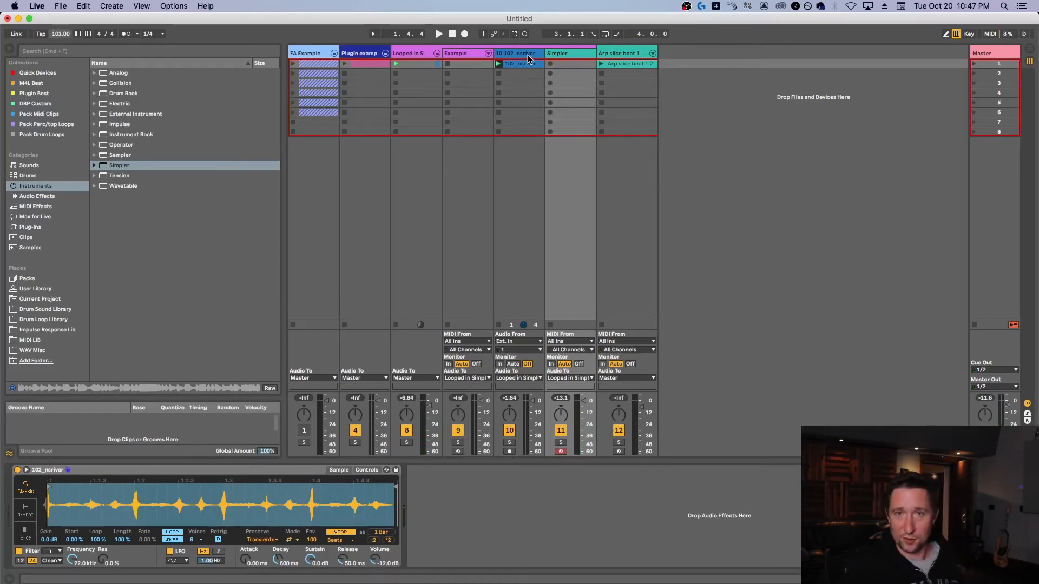
- Open the Tamb Loops rack on the Example track and inspect its Tamb 72, Tamb 80, Tamb 84 and Tamb 85 chains
{"action": "left_click", "coordinate": [473, 54]}
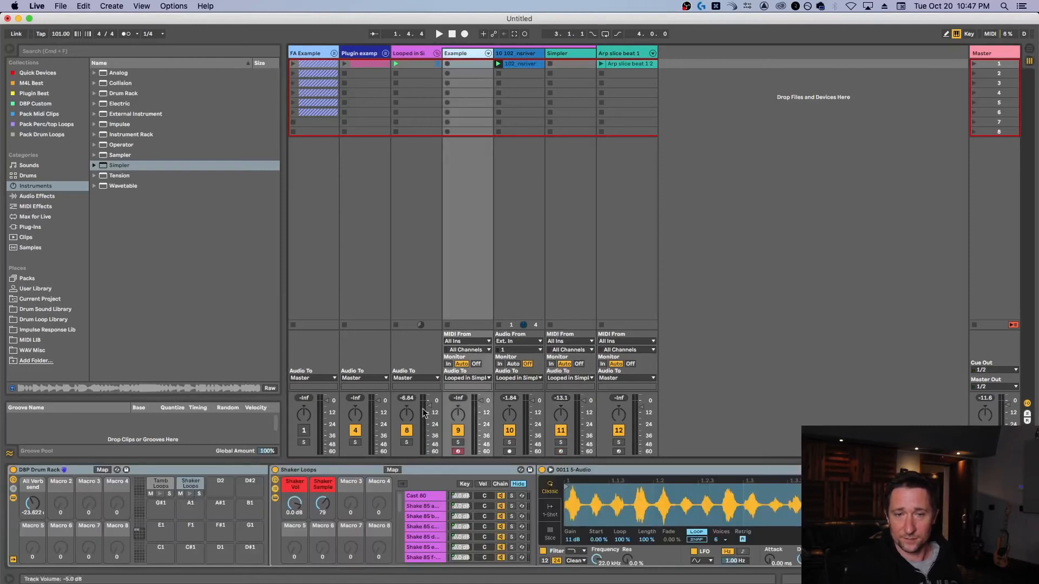
{"action": "left_click", "coordinate": [157, 485]}
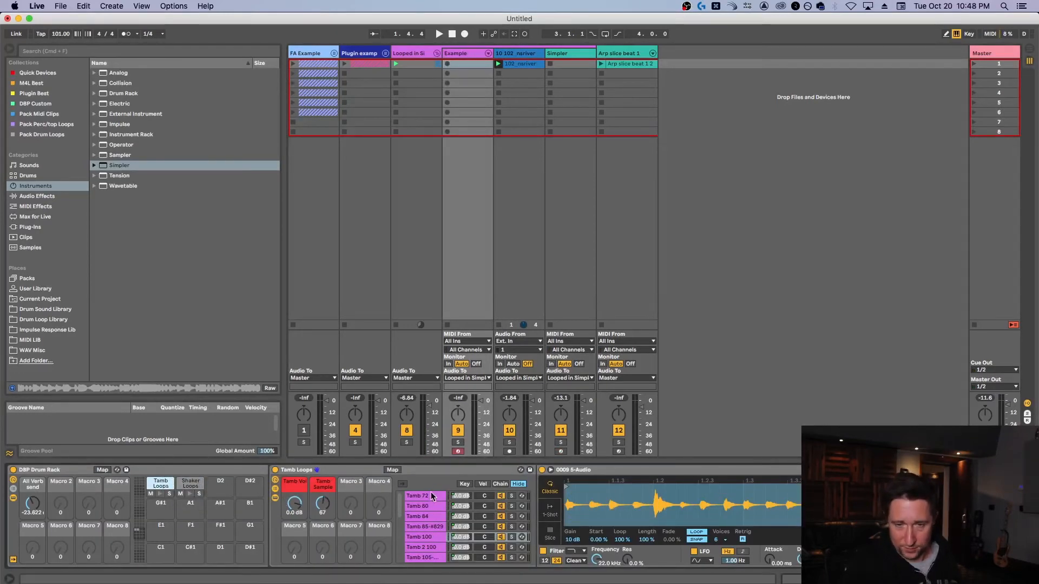
{"action": "left_click", "coordinate": [452, 469]}
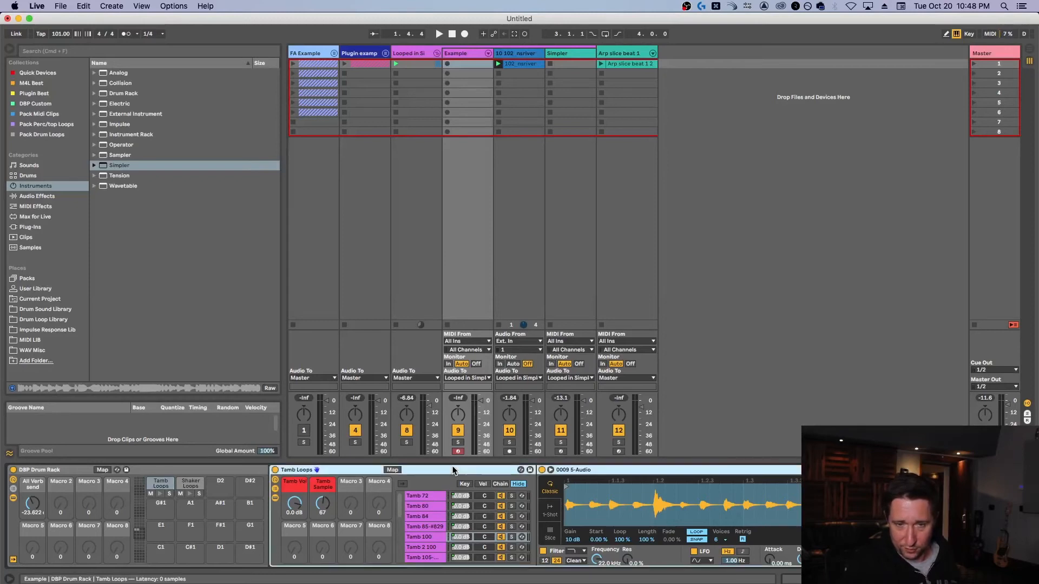
{"action": "left_click", "coordinate": [430, 537]}
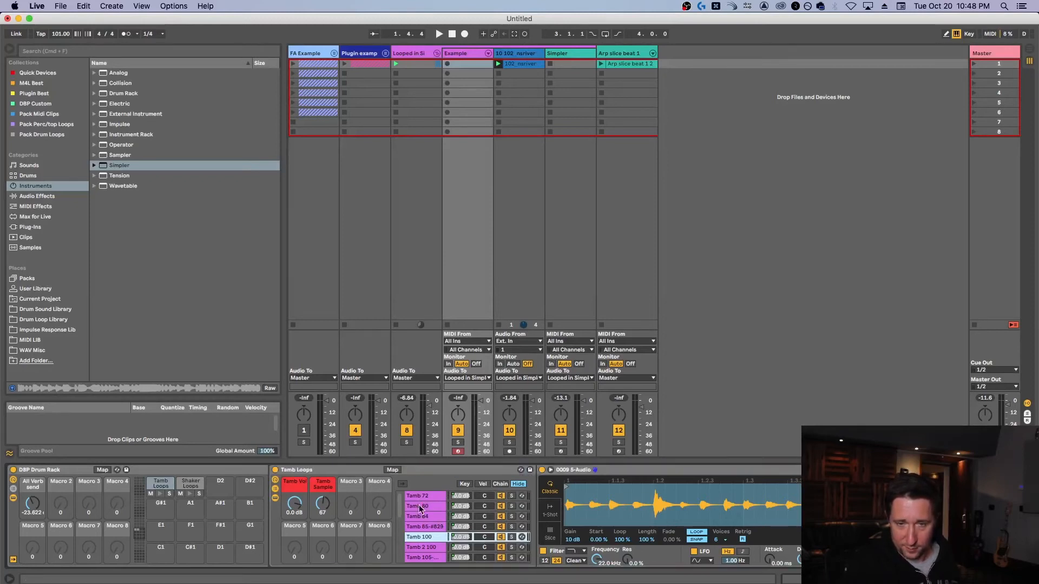
{"action": "left_click", "coordinate": [422, 496]}
{"action": "left_click", "coordinate": [424, 507]}
{"action": "left_click", "coordinate": [426, 516]}
{"action": "left_click", "coordinate": [427, 527]}
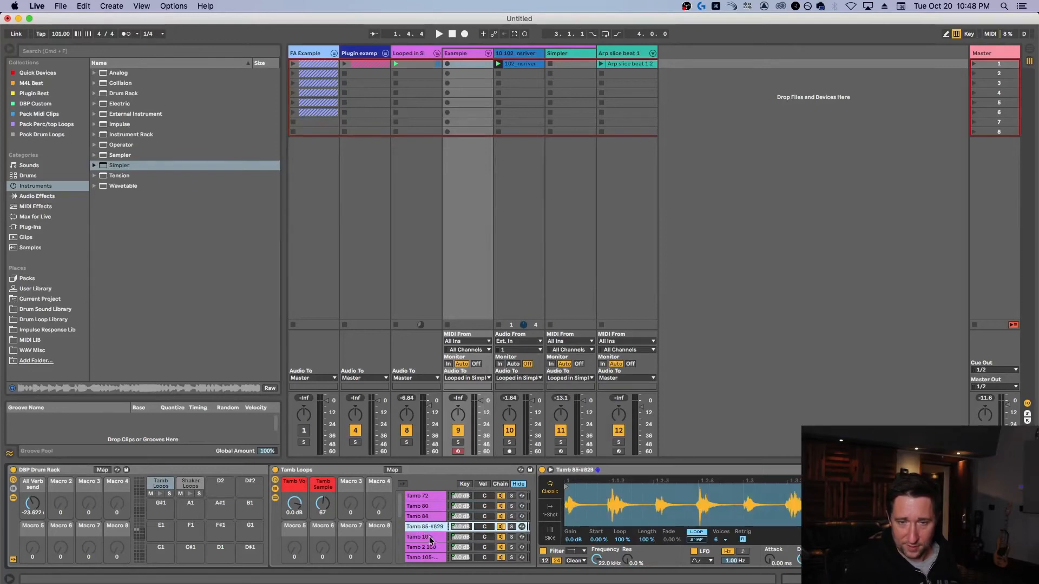
- Inspect the samples in the Tamb 100, Tamb 2 100 and Tamb 105 chains of the Tamb Loops rack
{"action": "left_click", "coordinate": [431, 538]}
{"action": "scroll", "coordinate": [432, 549], "scroll_direction": "down", "scroll_amount": 1}
{"action": "left_click", "coordinate": [431, 543]}
{"action": "left_click", "coordinate": [431, 552]}
{"action": "scroll", "coordinate": [432, 550], "scroll_direction": "down", "scroll_amount": 1}
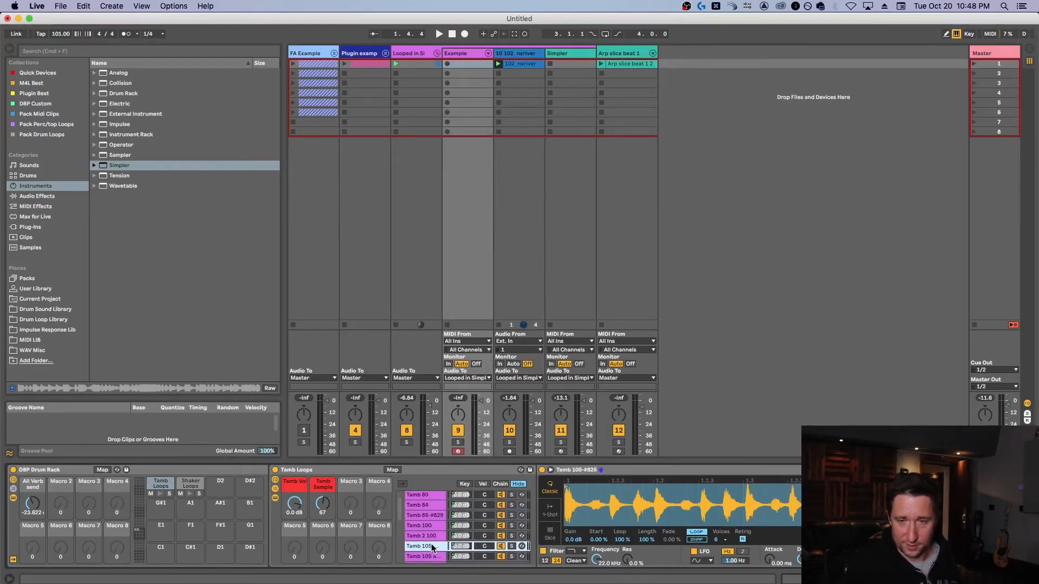
{"action": "left_click", "coordinate": [430, 554]}
{"action": "scroll", "coordinate": [429, 552], "scroll_direction": "down", "scroll_amount": 1}
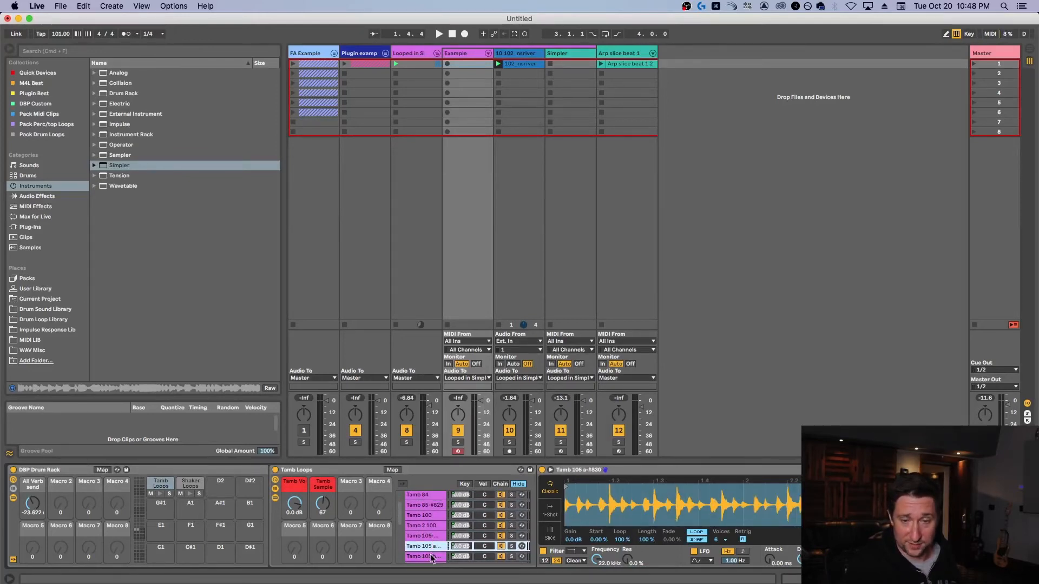
{"action": "scroll", "coordinate": [432, 554], "scroll_direction": "down", "scroll_amount": 3}
{"action": "left_click", "coordinate": [432, 512]}
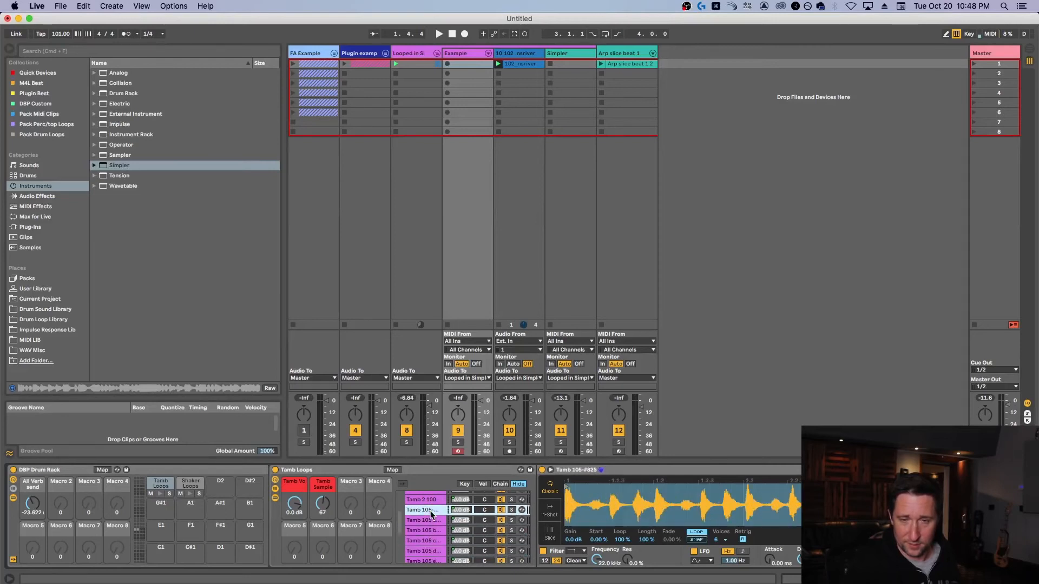
{"action": "scroll", "coordinate": [452, 537], "scroll_direction": "up", "scroll_amount": 5}
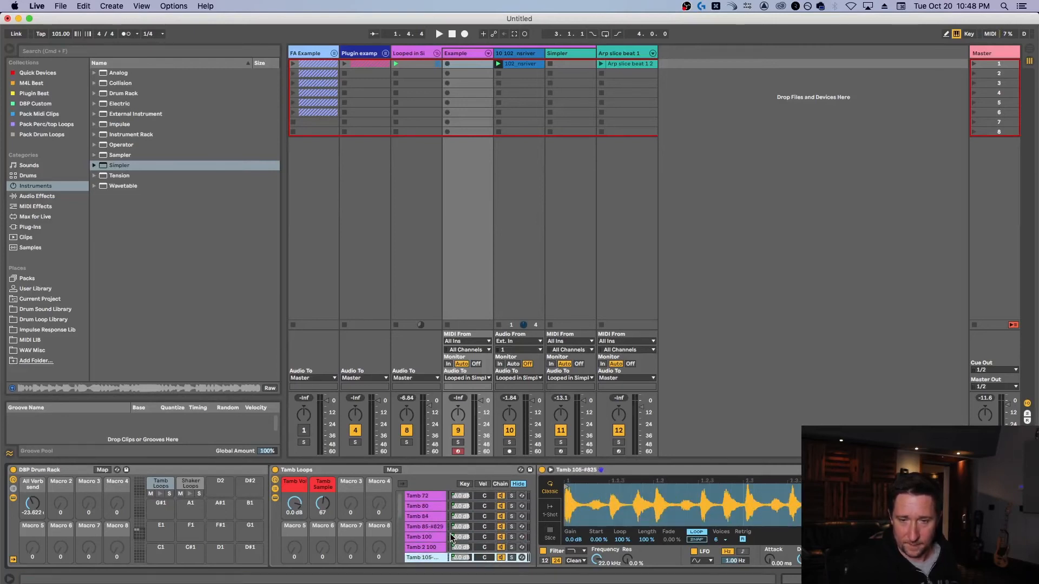
- Show the Tamb Loops chain select zones and check those of Tamb 72, Tamb 80, Tamb 84 and Tamb 85
{"action": "left_click", "coordinate": [501, 484]}
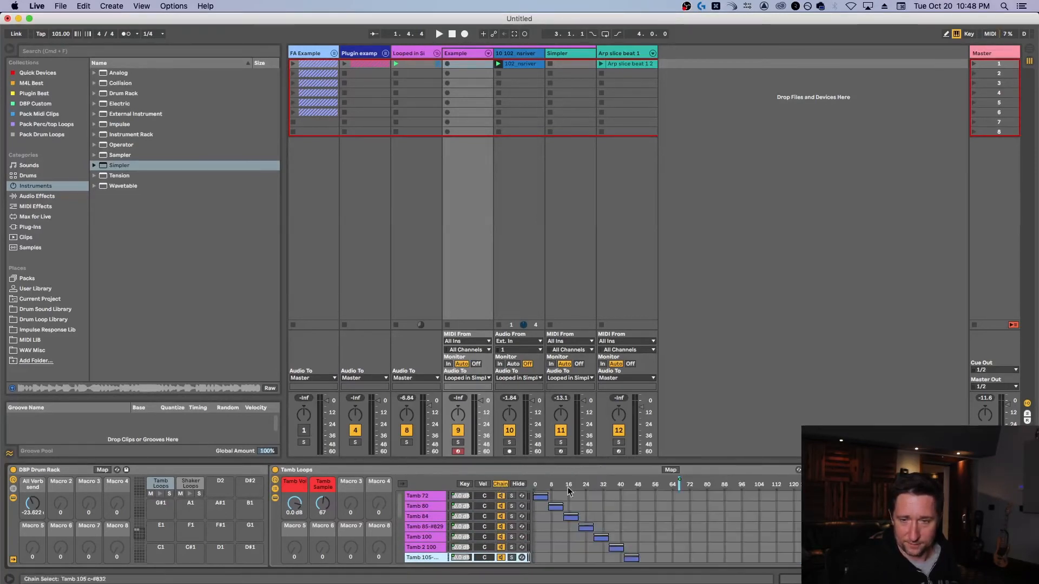
{"action": "scroll", "coordinate": [629, 506], "scroll_direction": "down", "scroll_amount": 1}
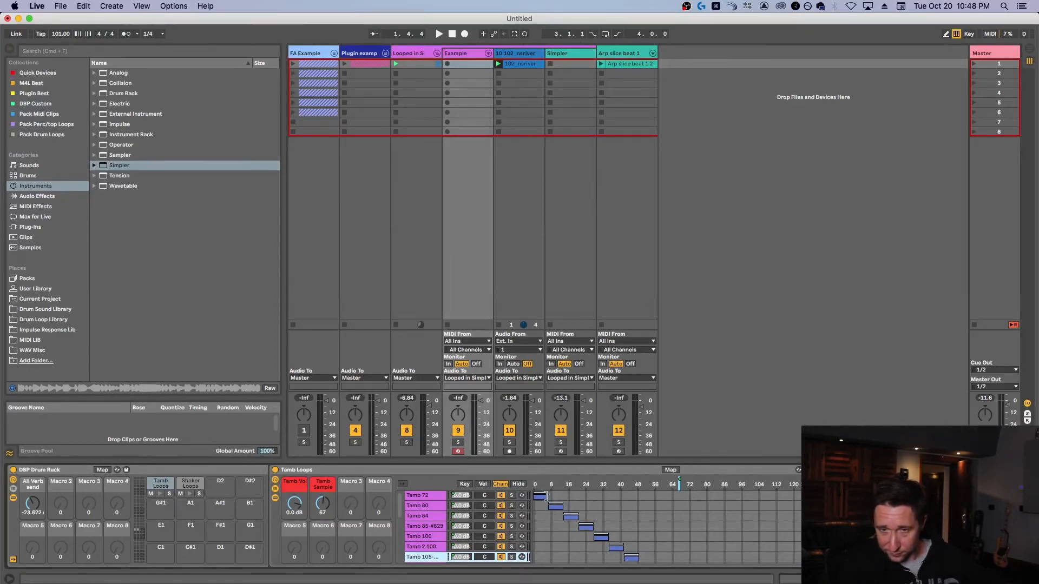
{"action": "left_click", "coordinate": [546, 496]}
{"action": "left_click_drag", "start_coordinate": [555, 507], "coordinate": [558, 508]}
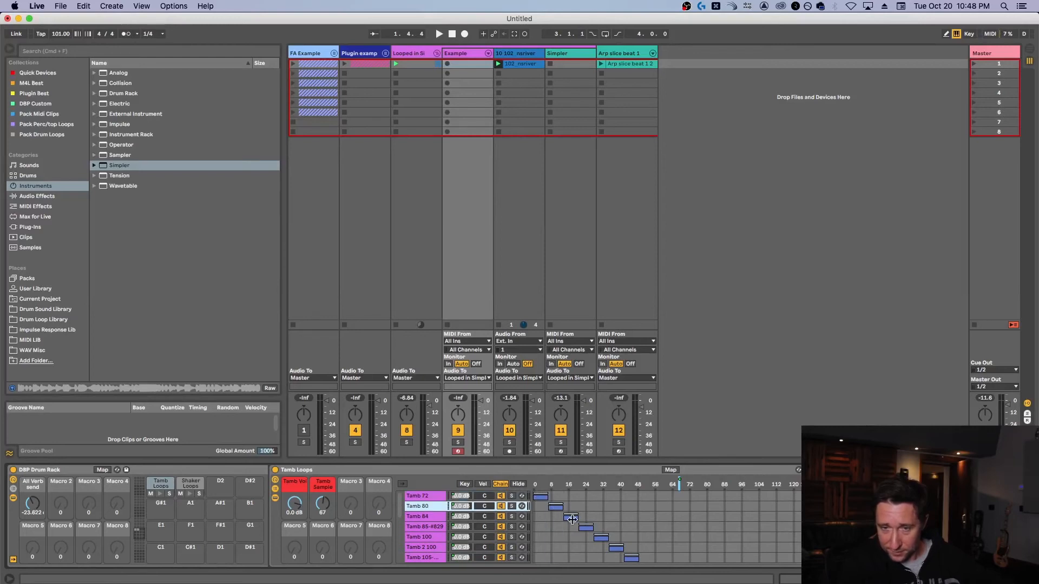
{"action": "left_click", "coordinate": [571, 517]}
{"action": "left_click", "coordinate": [587, 527]}
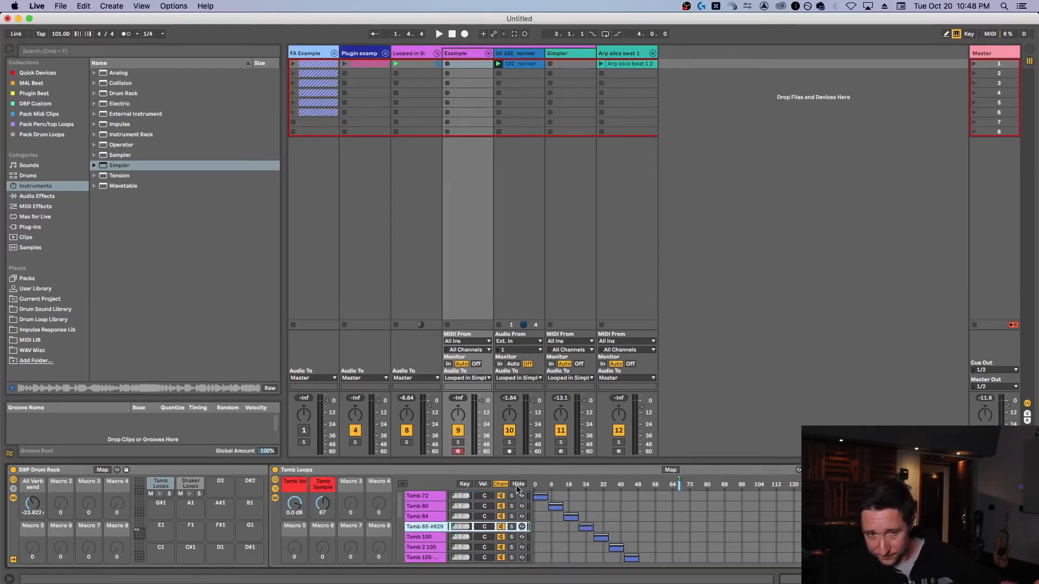
- Set the Tamb Sample macro to 28 and compare the chain zones with those of the Shaker Loops rack
{"action": "mouse_move", "coordinate": [323, 504]}
{"action": "left_mouse_down"}
{"action": "mouse_move", "coordinate": [323, 535]}
{"action": "mouse_move", "coordinate": [323, 487]}
{"action": "mouse_move", "coordinate": [323, 525]}
{"action": "mouse_move", "coordinate": [321, 488]}
{"action": "mouse_move", "coordinate": [321, 515]}
{"action": "left_mouse_up"}
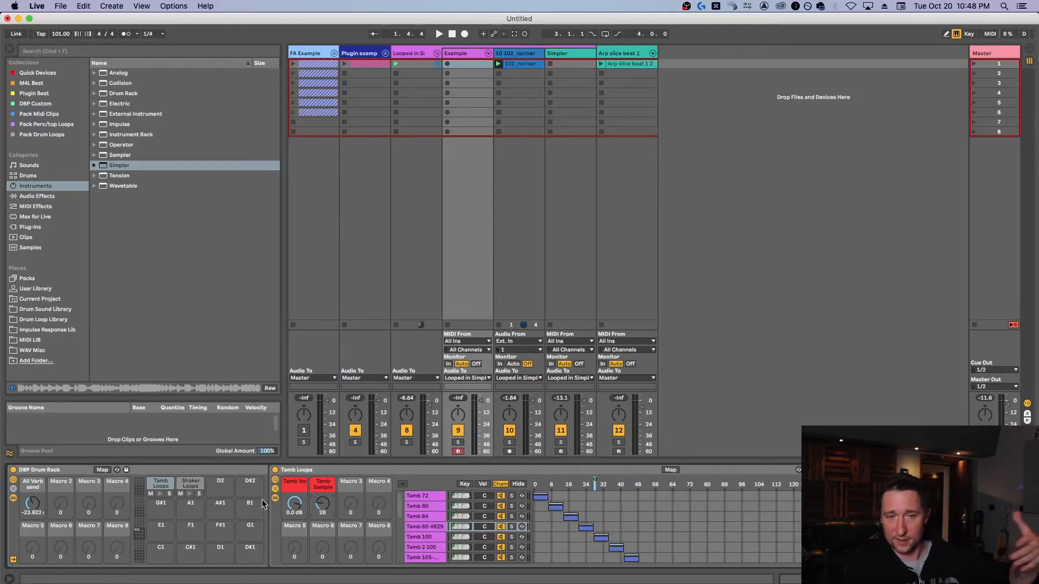
{"action": "left_click", "coordinate": [193, 484]}
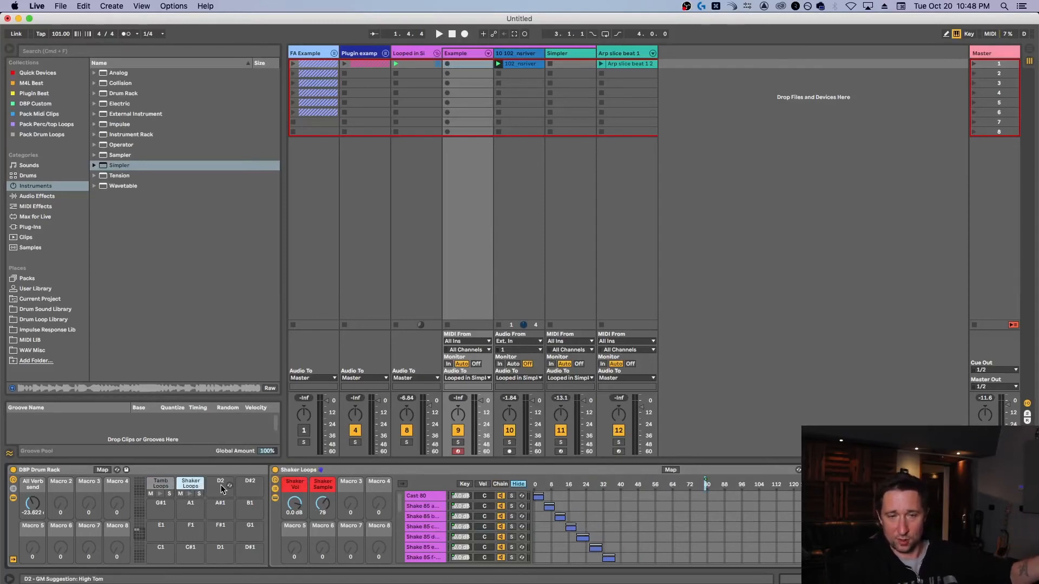
{"action": "left_click", "coordinate": [159, 486]}
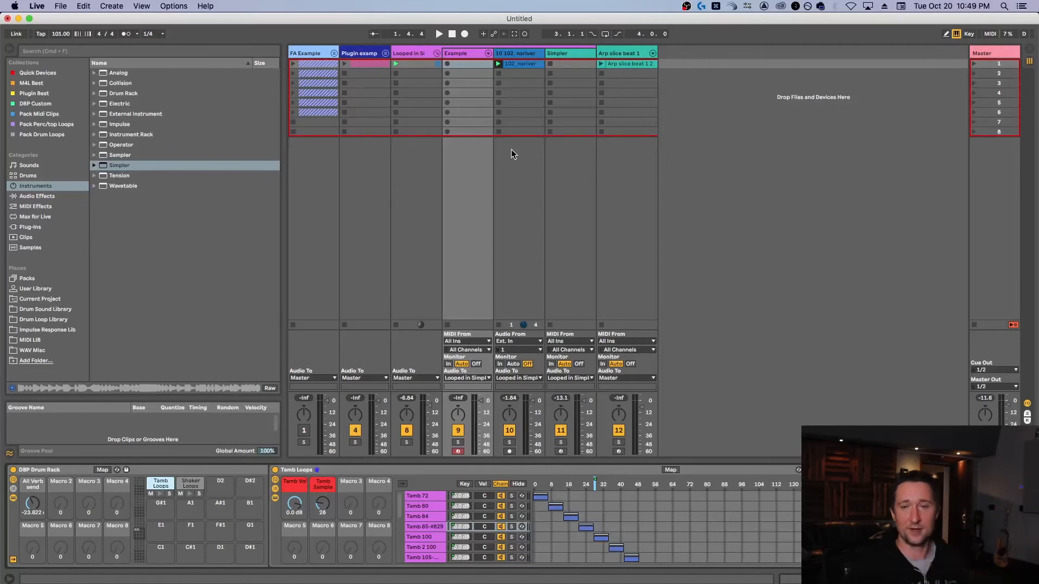
- Collapse the looped Simpler group and examine the device chain on the Arp slice beat 1 track
{"action": "left_click", "coordinate": [498, 131]}
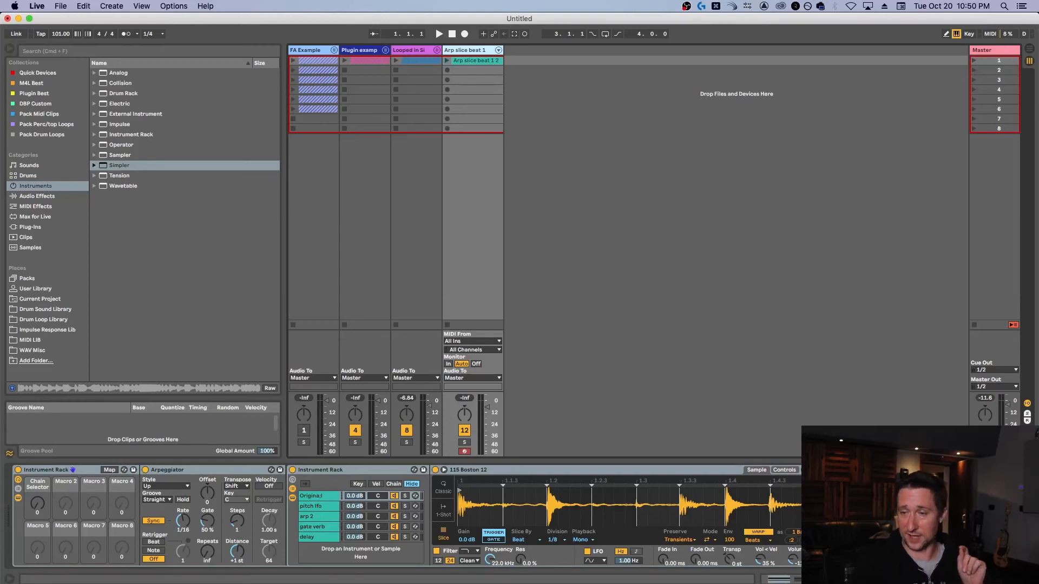
{"action": "left_click", "coordinate": [839, 535]}
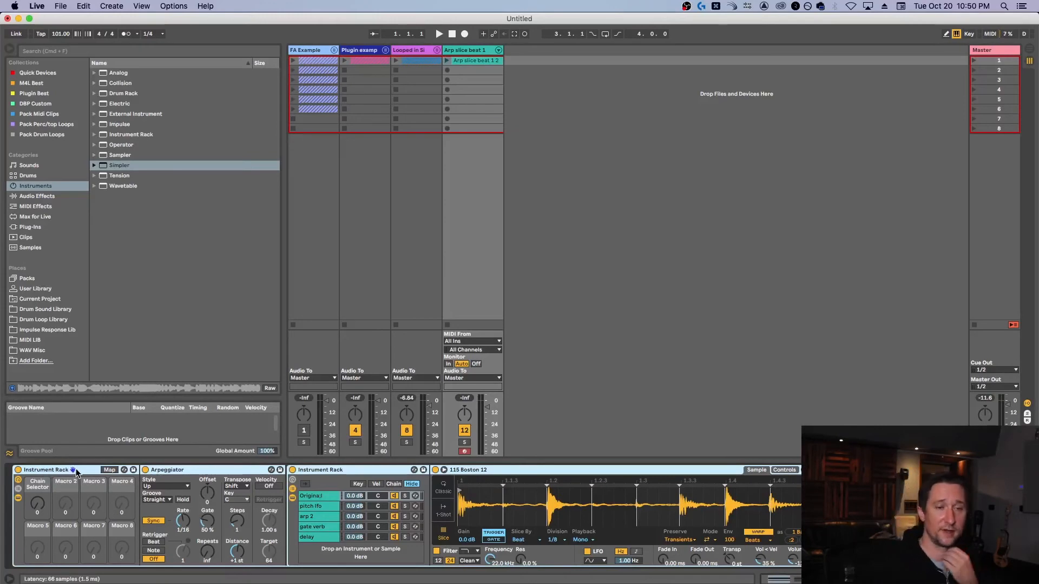
- Try different Steps and Rate settings in the Arpeggiator while playing the sliced beat
{"action": "left_click", "coordinate": [234, 472]}
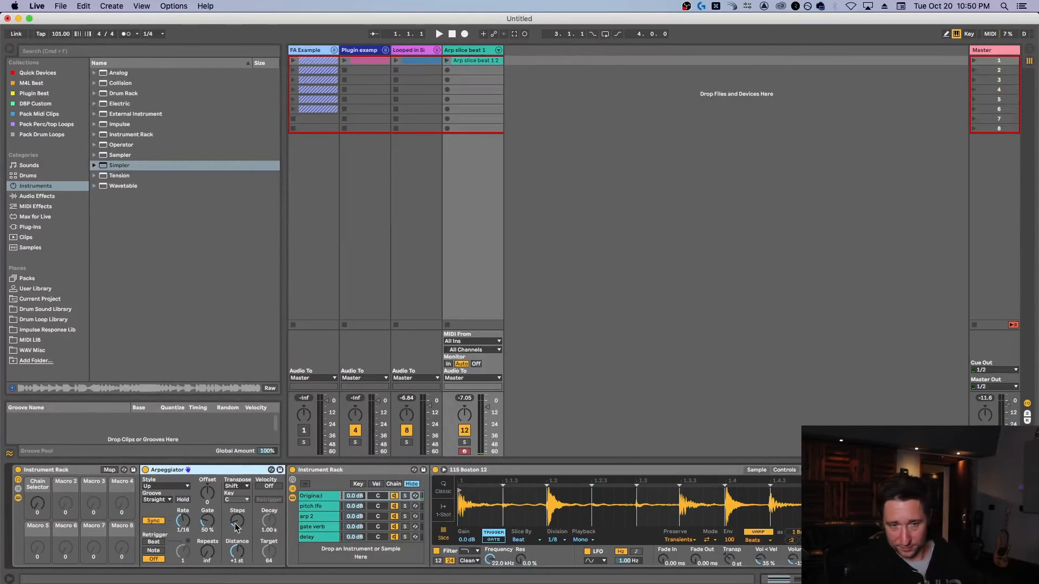
{"action": "left_click_drag", "start_coordinate": [237, 521], "coordinate": [237, 527]}
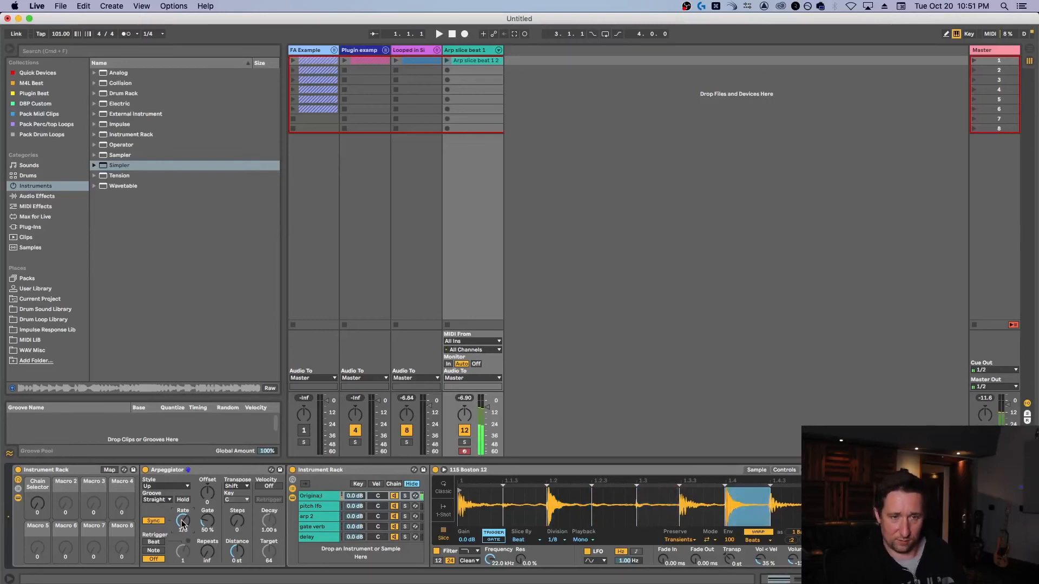
{"action": "left_click_drag", "start_coordinate": [183, 522], "coordinate": [183, 509]}
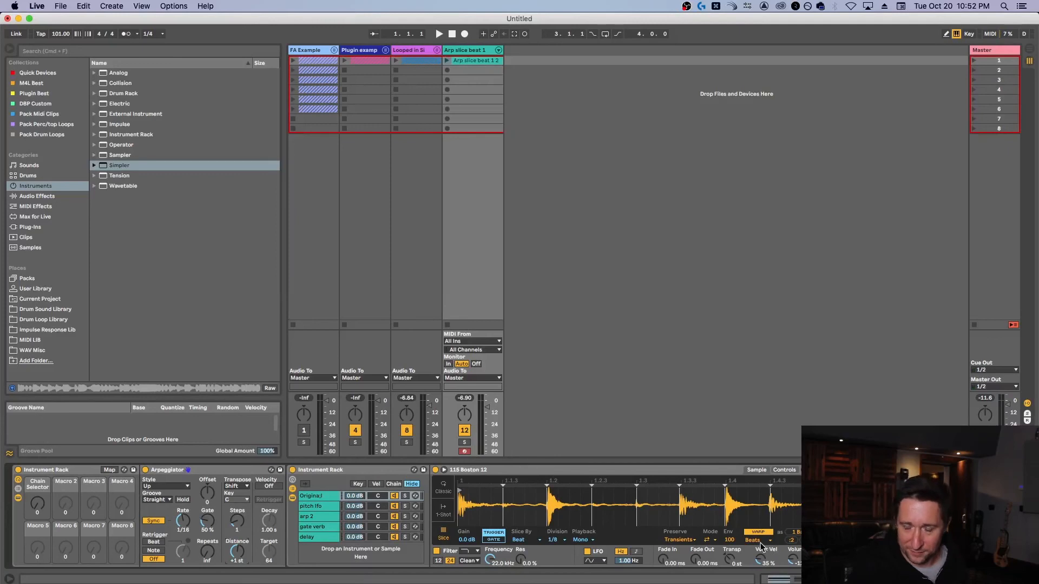
- Inspect the pitch lfo, arp 2, gate verb and delay chains in the inner Instrument Rack
{"action": "left_click", "coordinate": [321, 498]}
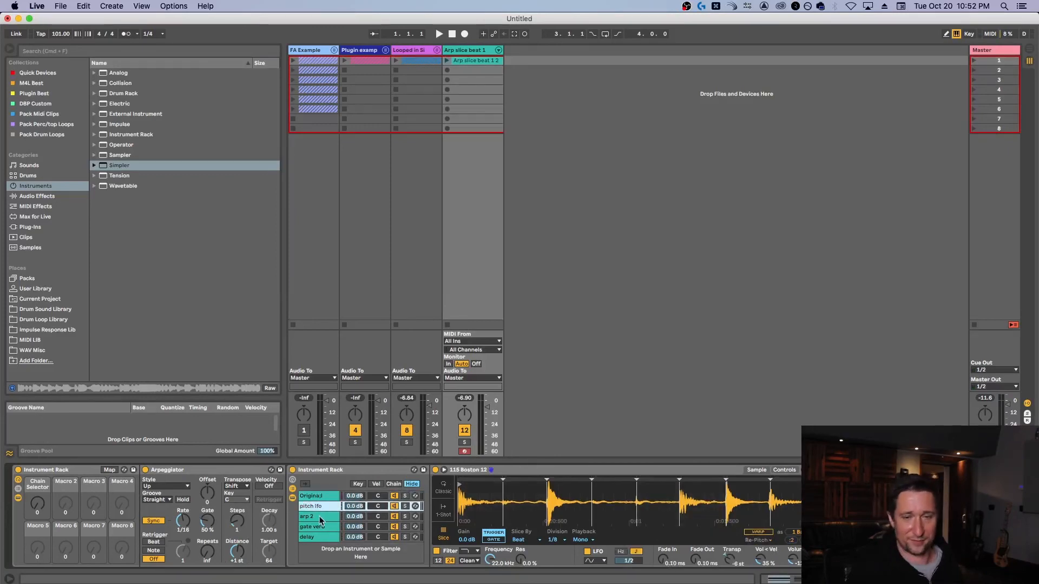
{"action": "left_click", "coordinate": [321, 518]}
{"action": "left_click", "coordinate": [321, 528]}
{"action": "left_click", "coordinate": [321, 538]}
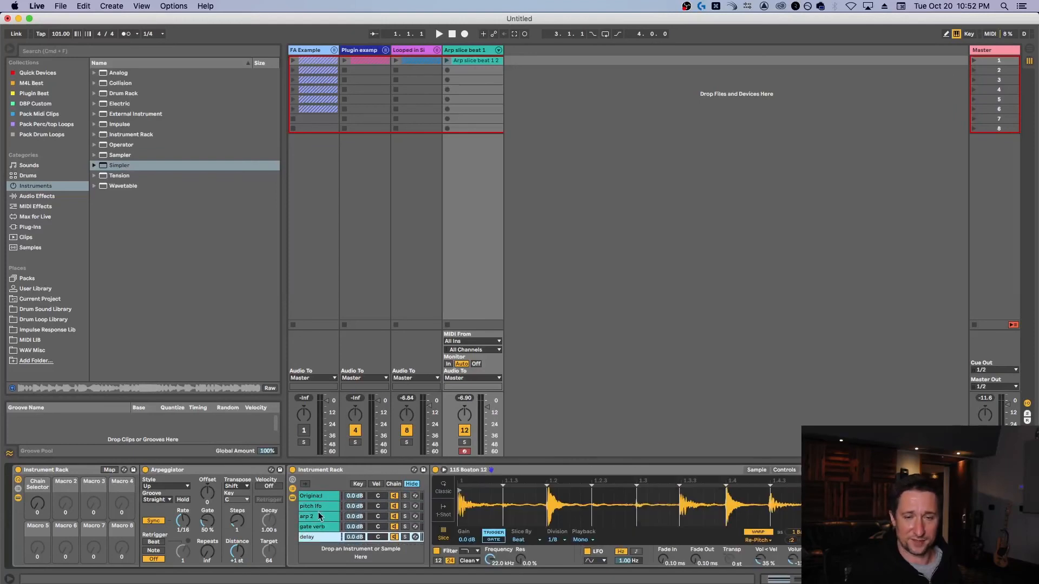
- Switch back and forth between the pitch lfo, arp 2, gate verb and delay chains to compare their devices, ending on pitch lfo
{"action": "left_click", "coordinate": [322, 507]}
{"action": "left_click", "coordinate": [322, 517]}
{"action": "left_click", "coordinate": [326, 508]}
{"action": "left_click", "coordinate": [321, 517]}
{"action": "left_click", "coordinate": [322, 527]}
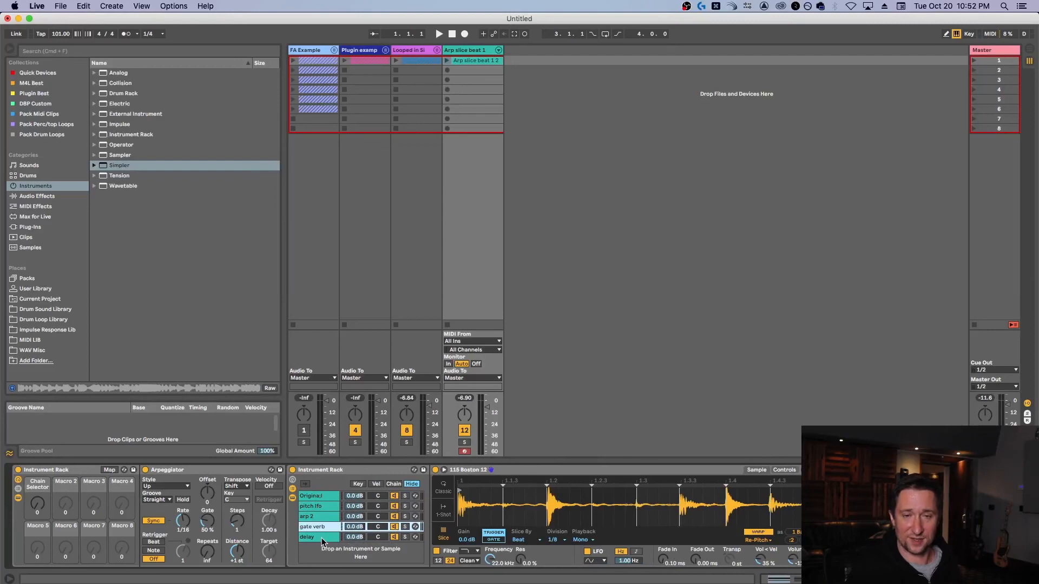
{"action": "left_click", "coordinate": [321, 537]}
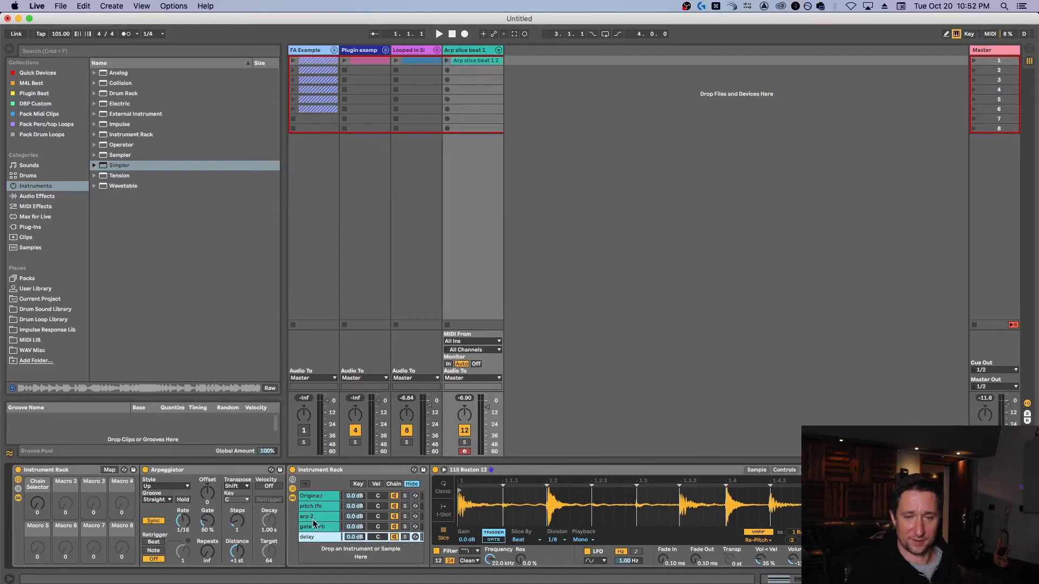
{"action": "left_click", "coordinate": [321, 517]}
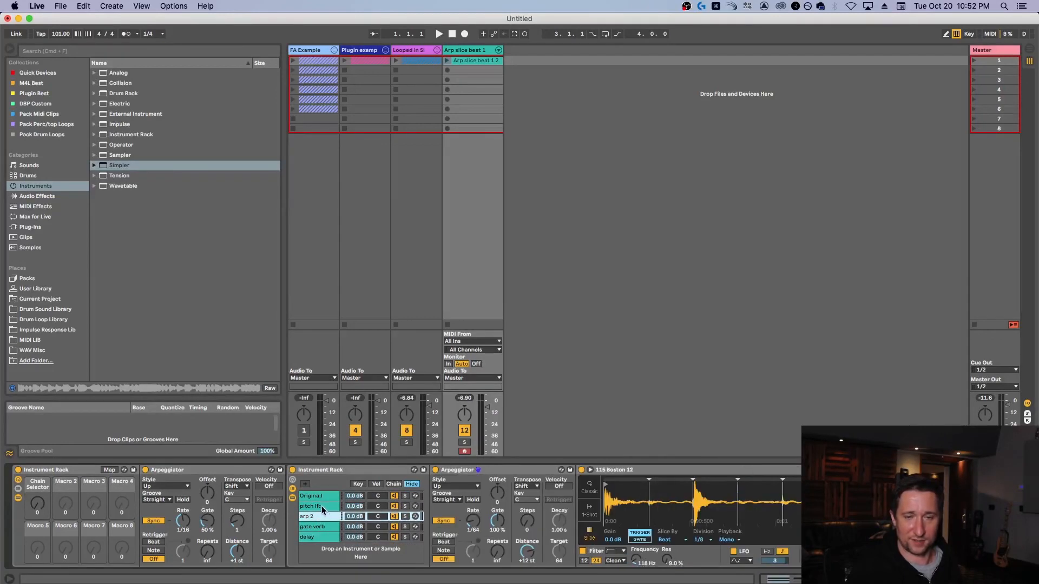
{"action": "left_click", "coordinate": [320, 505]}
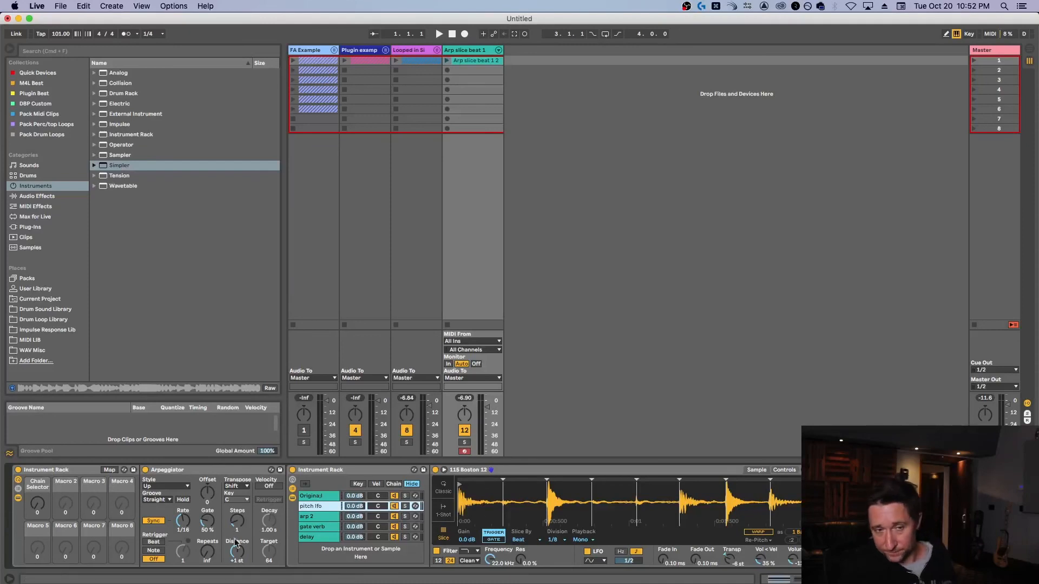
- Select the outer Instrument Rack with the Chain Selector macro, and show the Original chain's sliced Simpler
{"action": "left_click", "coordinate": [80, 475]}
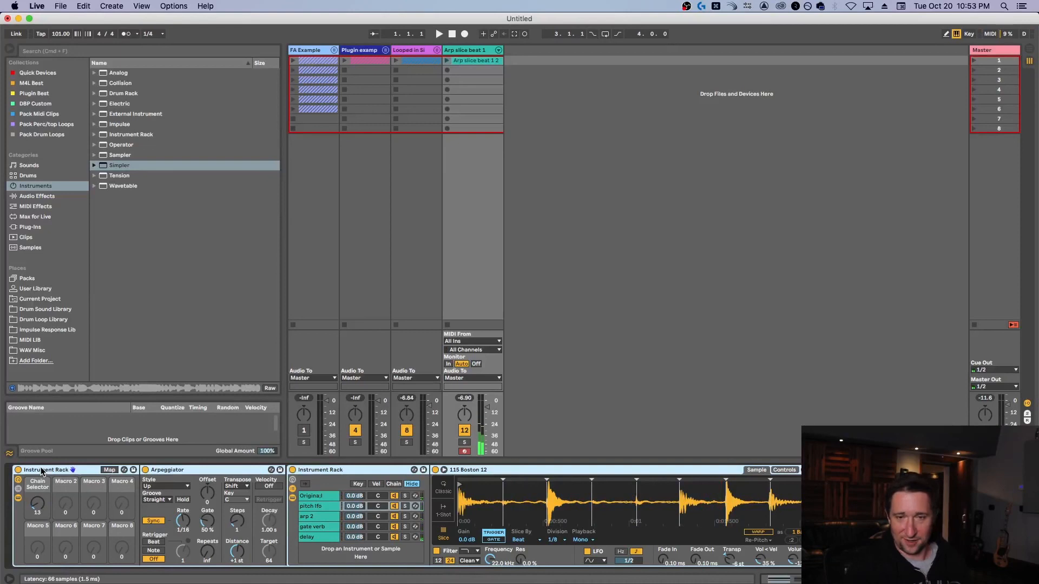
{"action": "left_click", "coordinate": [321, 496]}
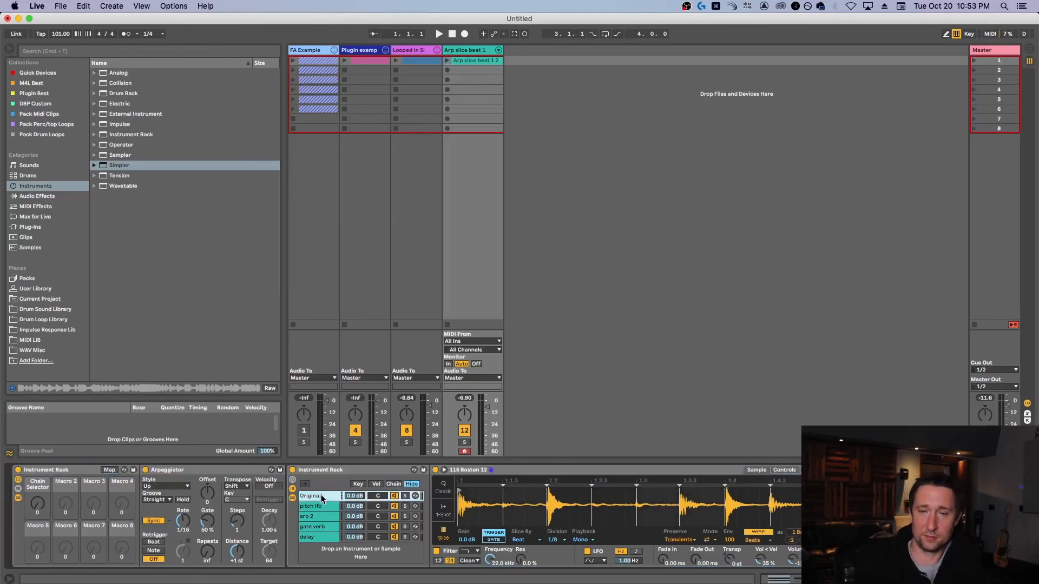